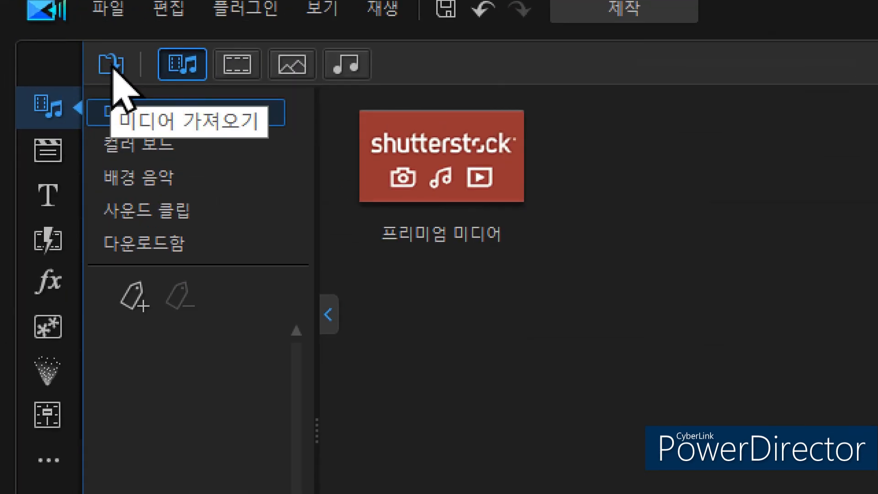
- Import the video file "Fireworks - 1346" into the media library
left_click(112, 71)
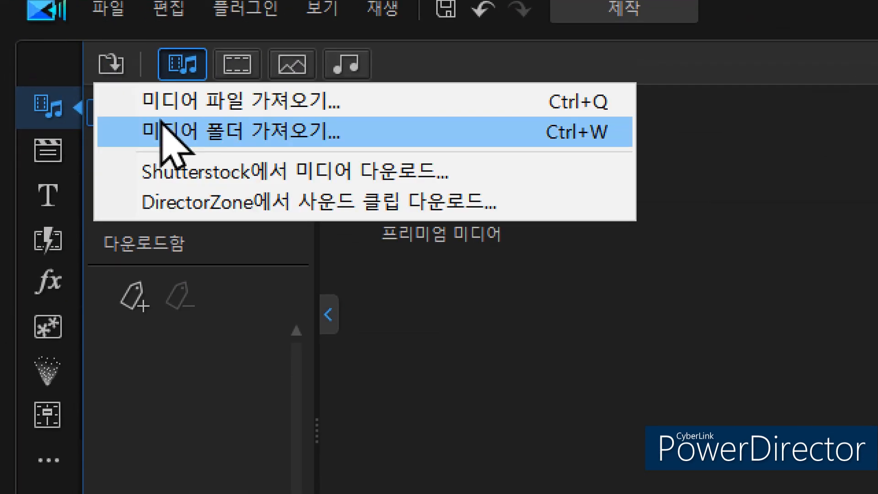
left_click(183, 103)
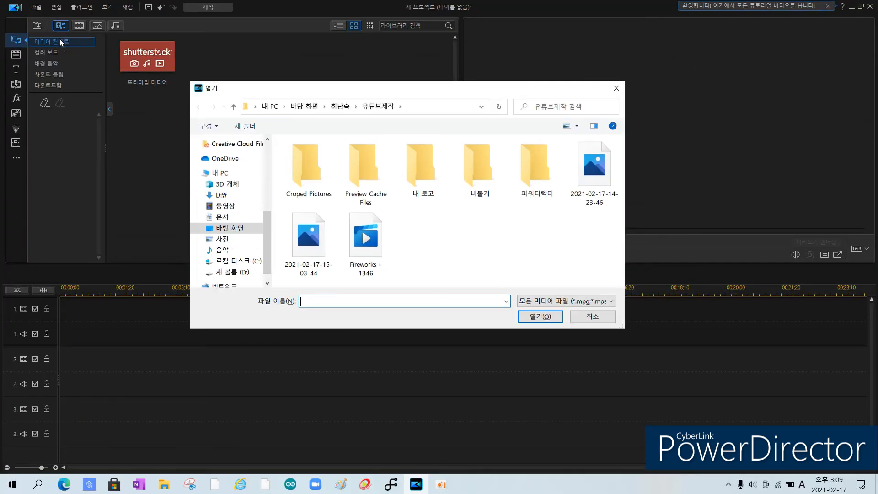
left_click(366, 246)
left_click(539, 317)
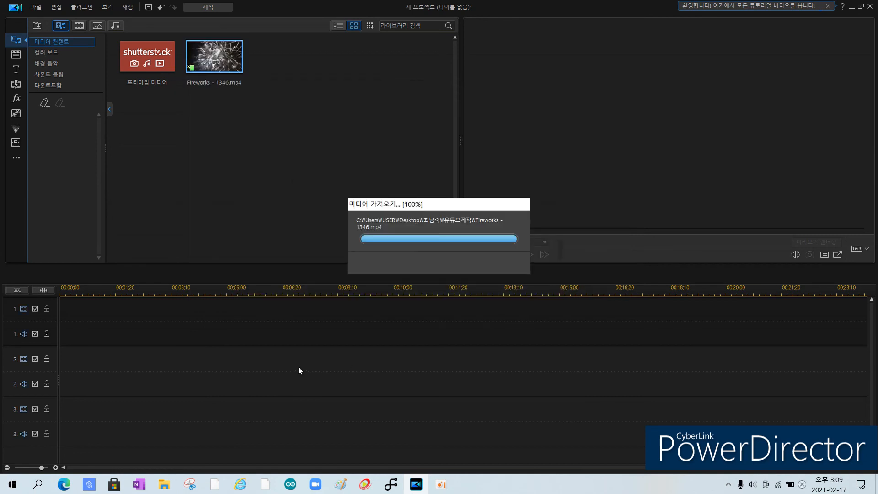
- Preview the imported fireworks clip and return its playback position to the start
left_click(473, 255)
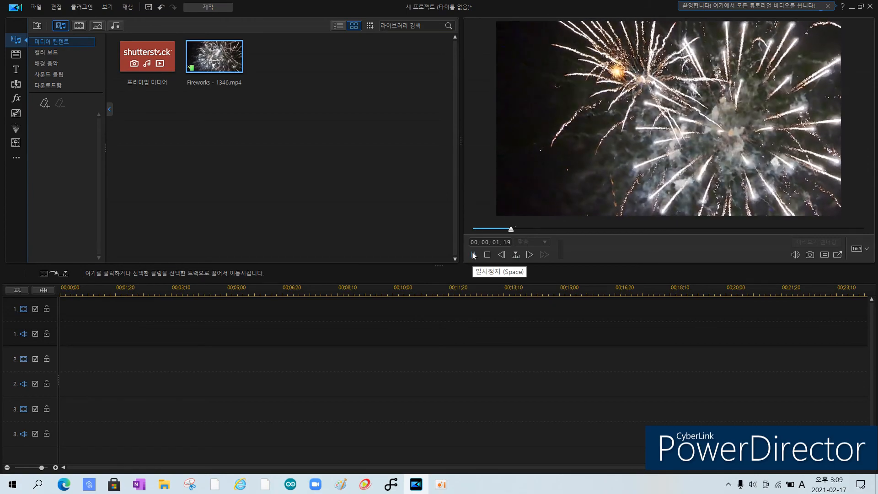
left_click(474, 255)
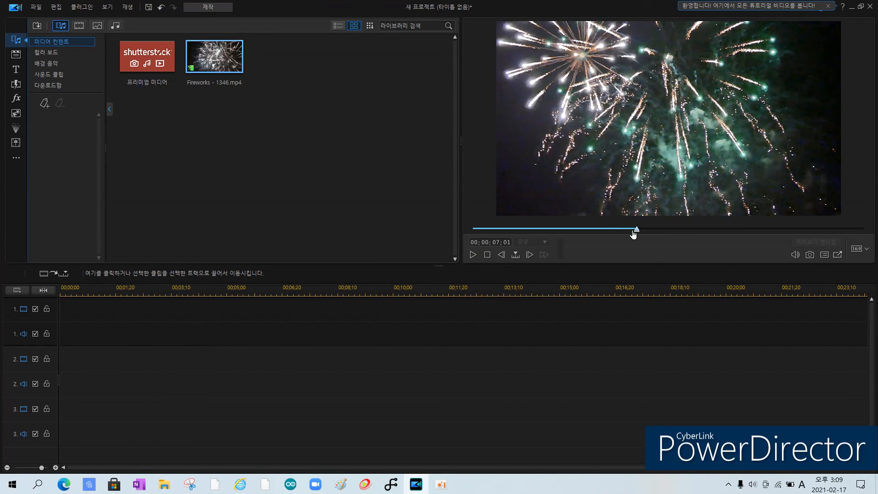
left_click_drag(638, 231, 473, 230)
- Place the fireworks clip at the start of track 1 and open it in a maximized Action Camera Center (액션 카메라 센터)
left_click_drag(222, 57, 51, 335)
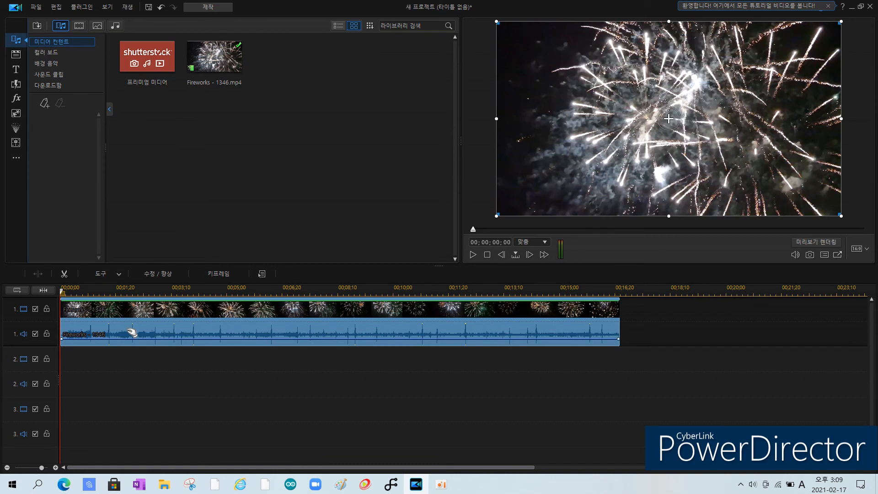
left_click(119, 275)
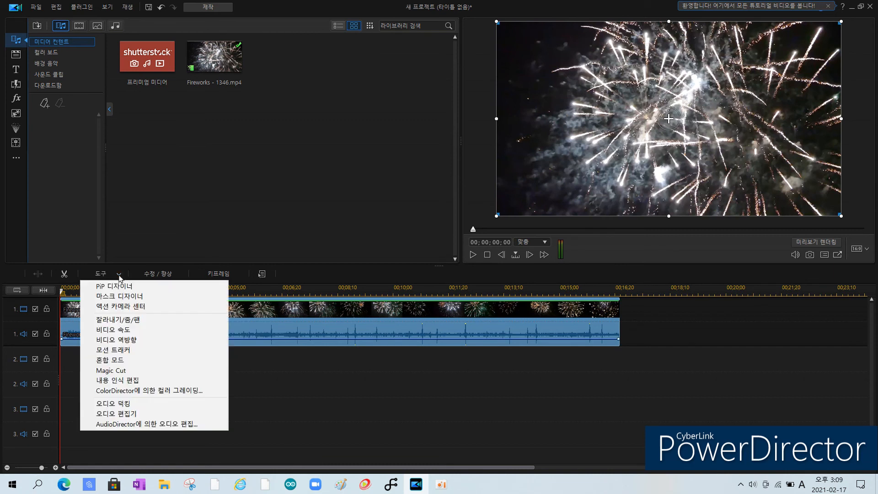
left_click(120, 307)
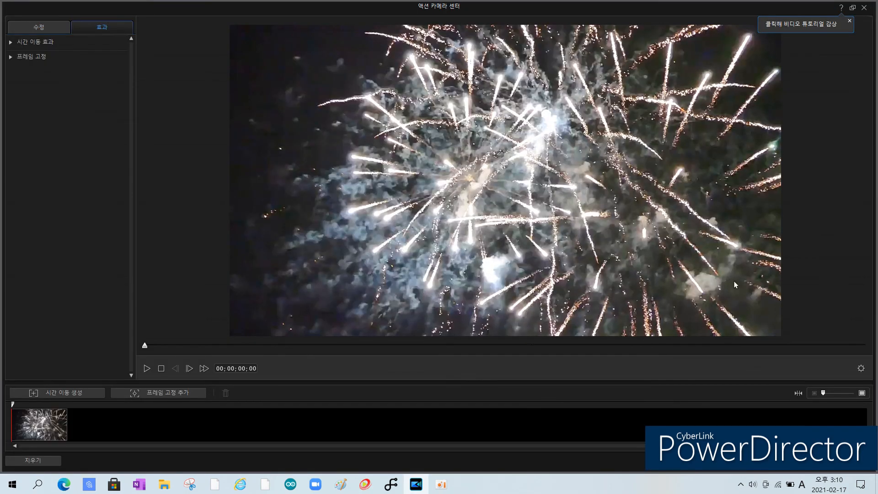
left_click(849, 21)
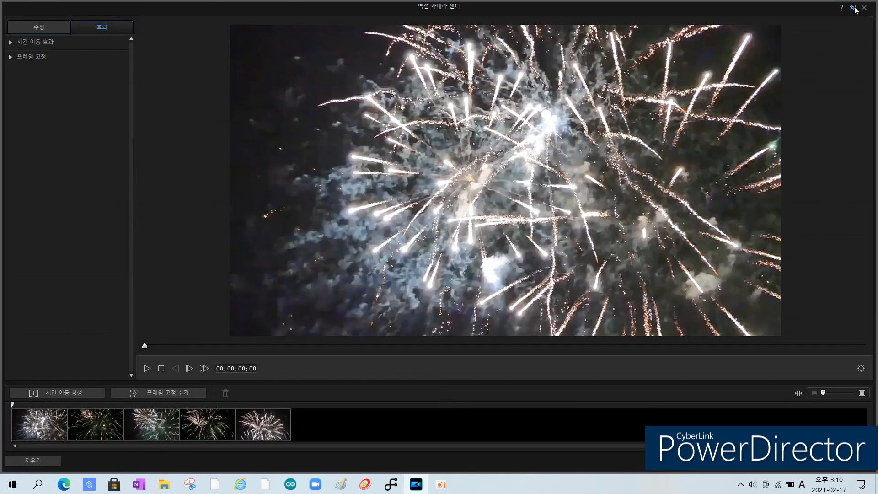
left_click(853, 7)
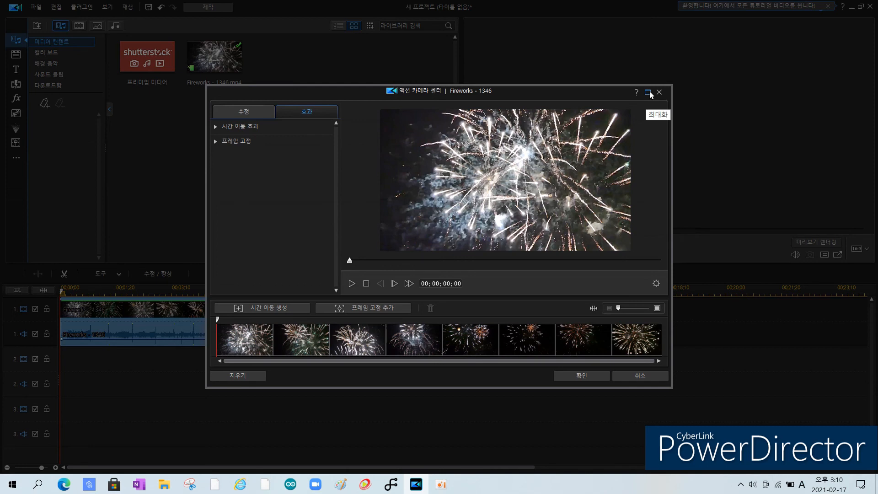
left_click(649, 93)
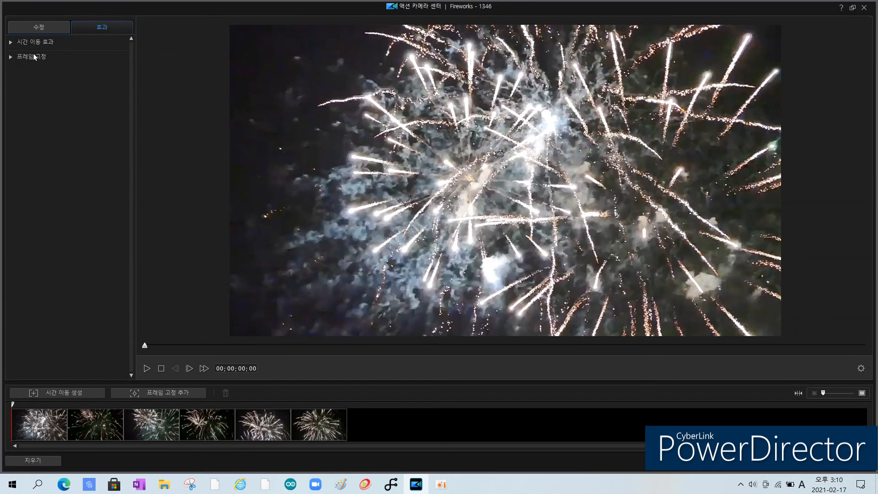
- Create a time shift segment (시간 이동) from the start of the clip to about 00;00;01;20
left_click(34, 29)
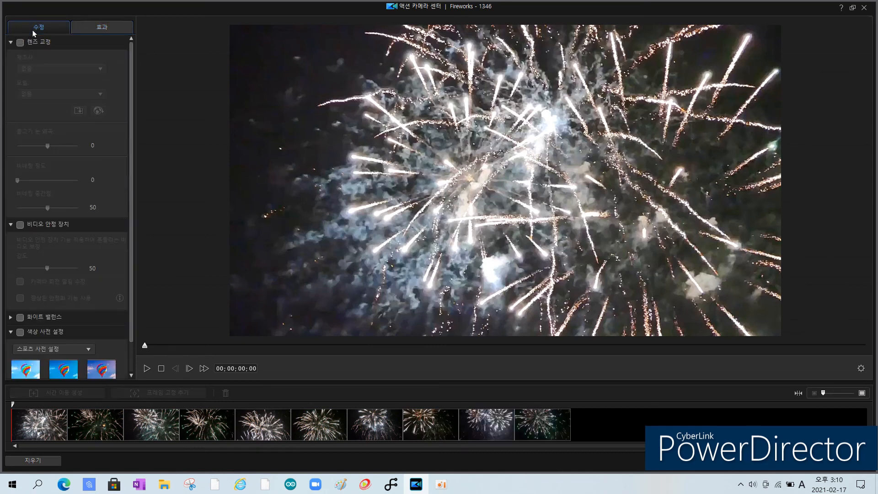
left_click(89, 30)
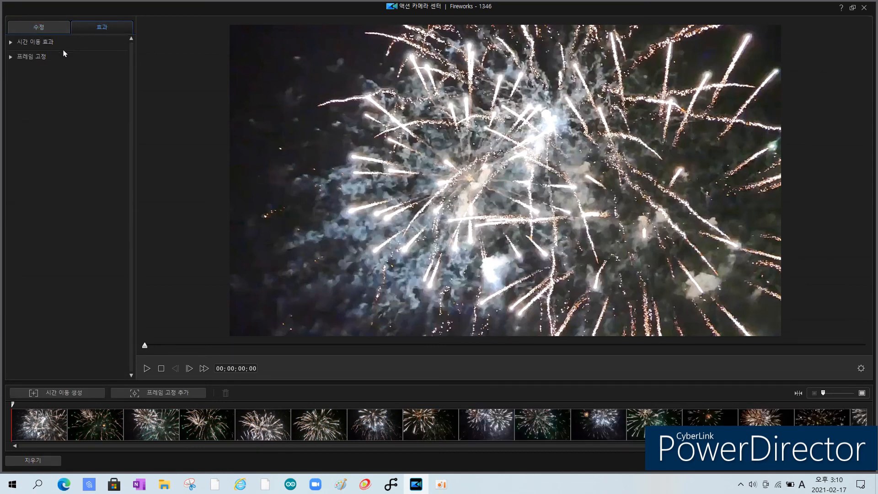
left_click(41, 43)
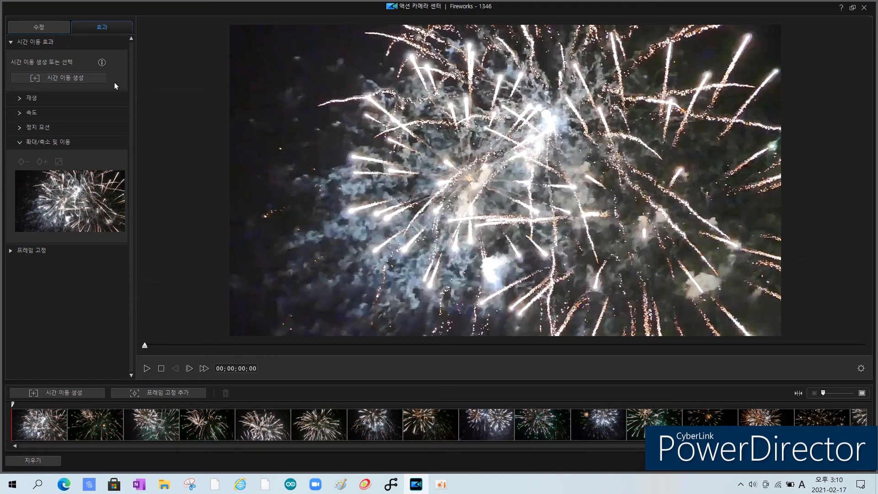
left_click(61, 79)
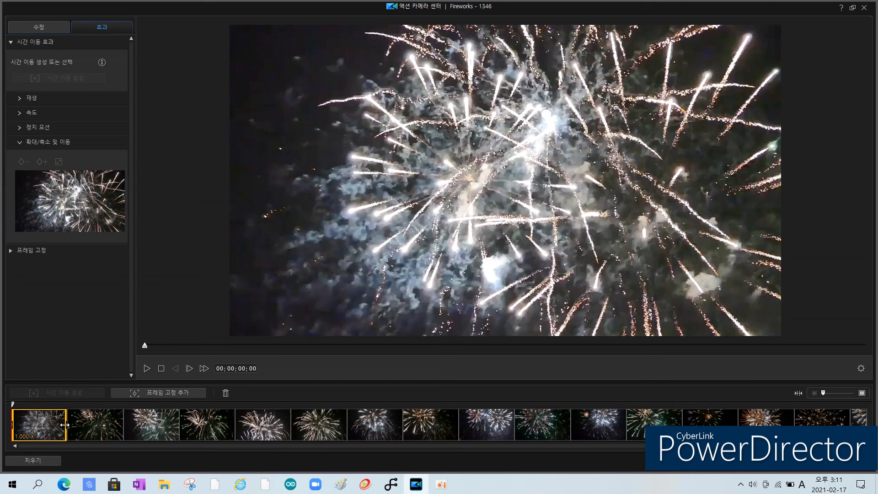
left_click_drag(64, 424, 104, 424)
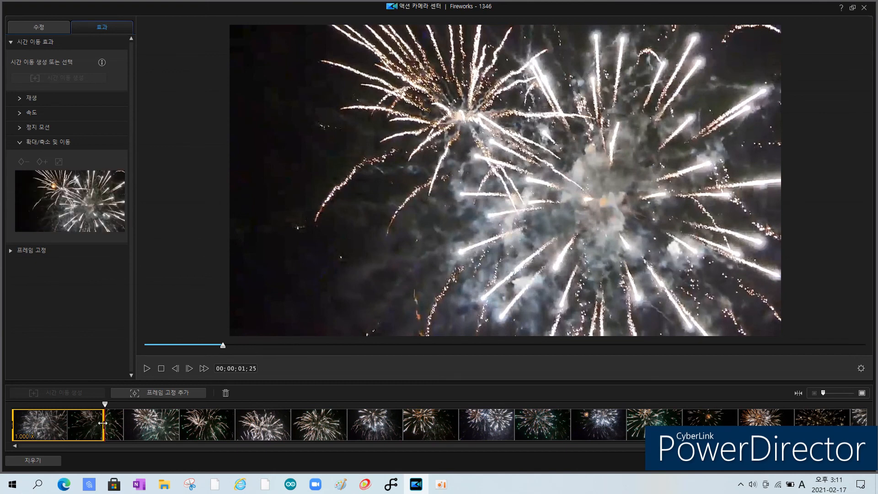
mouse_move(103, 423)
left_mouse_down()
mouse_move(122, 423)
mouse_move(87, 422)
mouse_move(95, 424)
left_mouse_up()
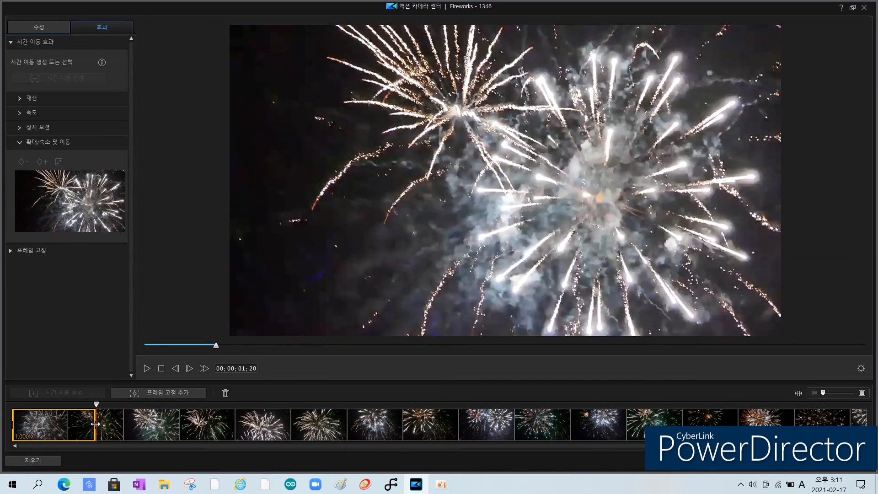
- Apply the replay and reverse option (재생 및 역방향 적용) to the time shift segment and preview it from the start
left_click(29, 99)
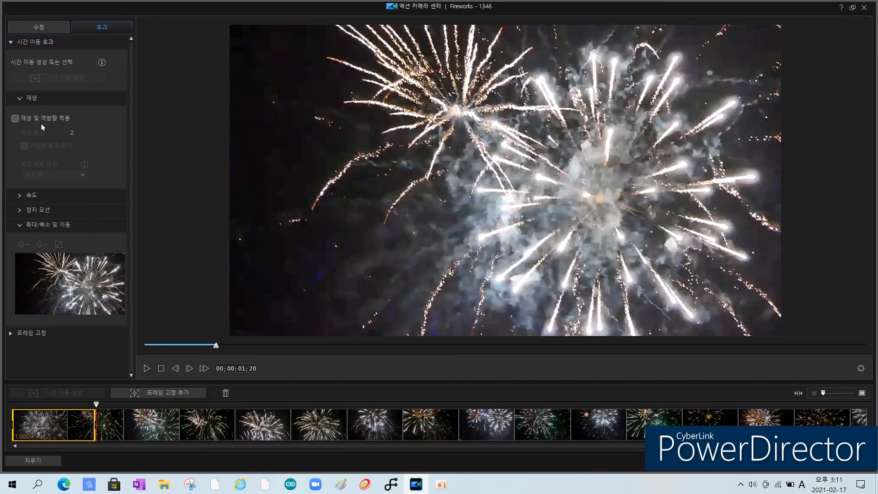
left_click(15, 119)
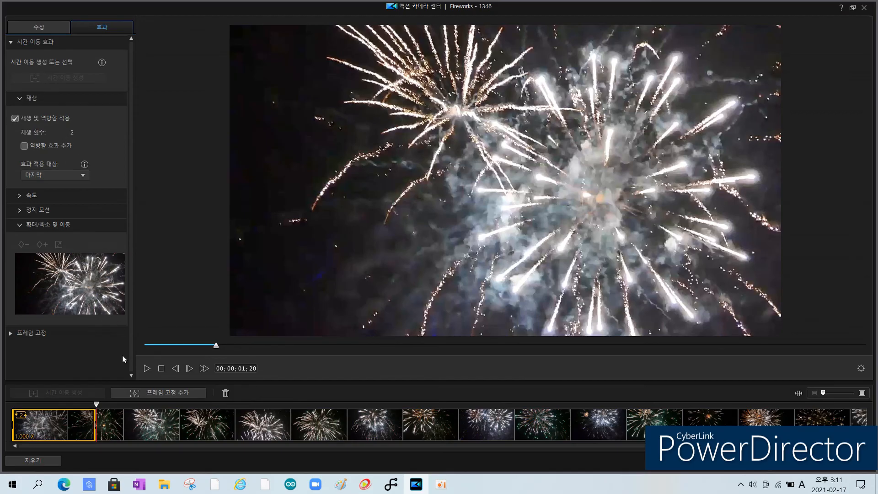
left_click_drag(96, 405, 5, 413)
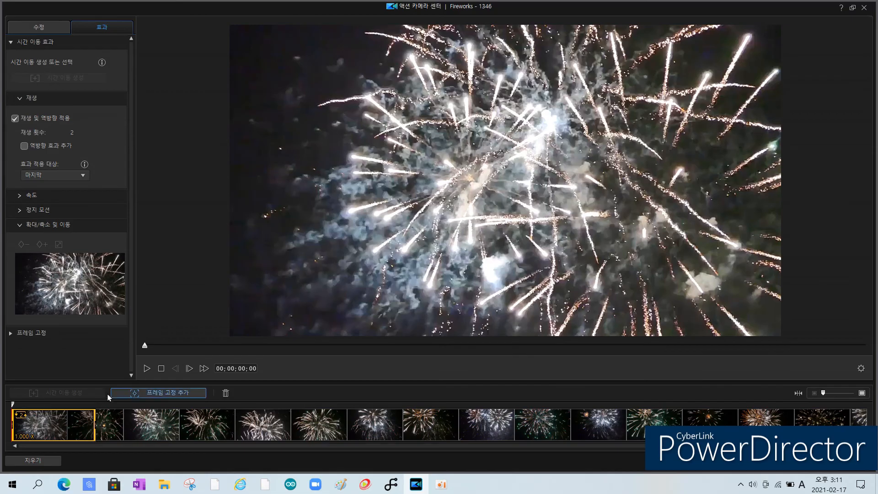
left_click(146, 369)
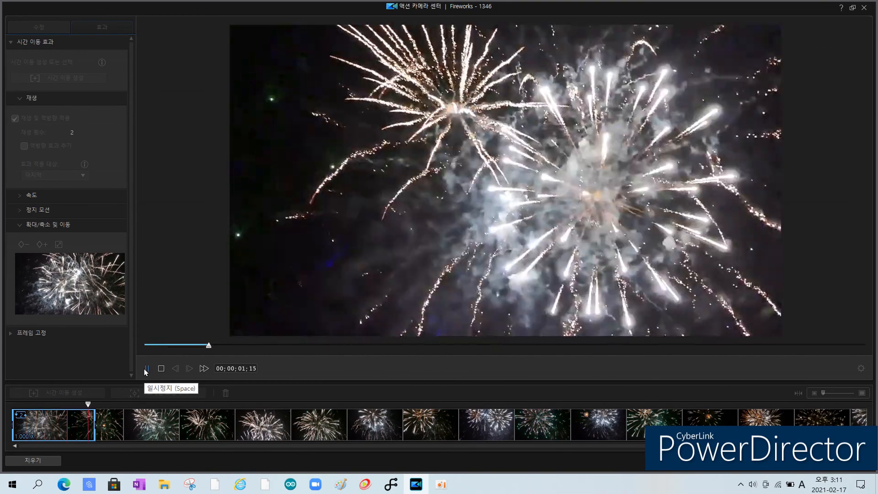
left_click(146, 368)
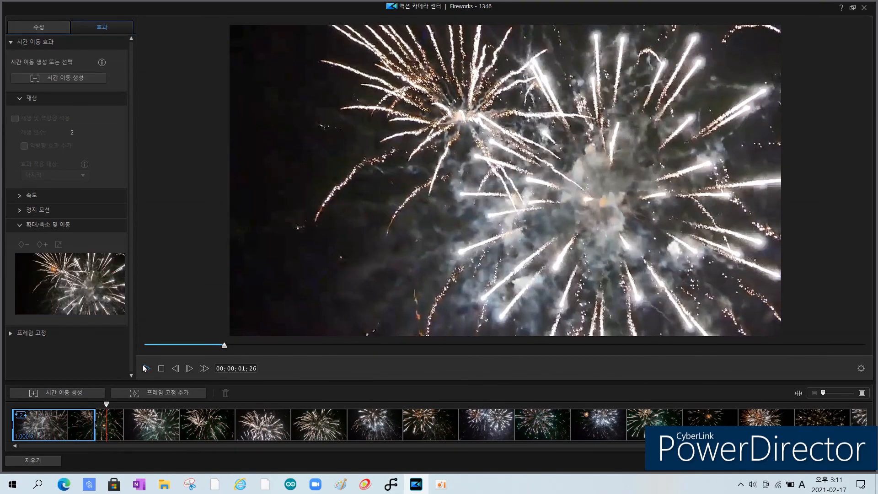
- Add the reverse effect (역방향 효과 추가) to the first time shift segment and preview it
left_click(71, 423)
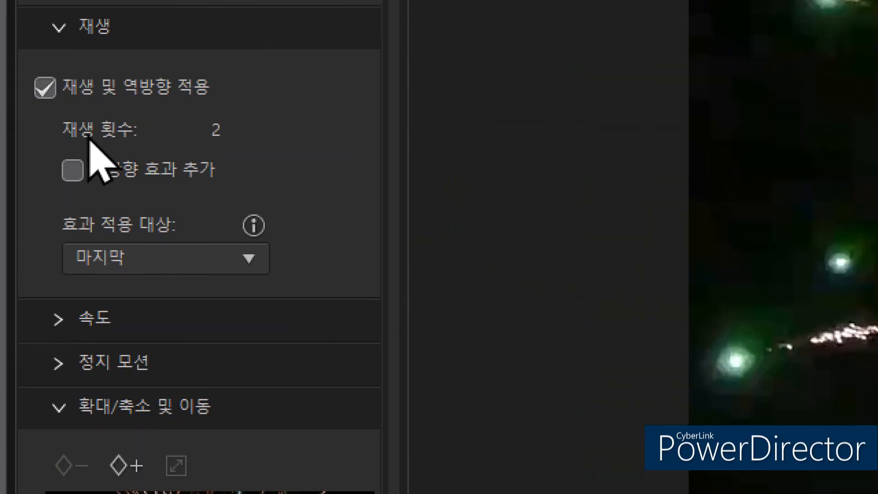
left_click(74, 173)
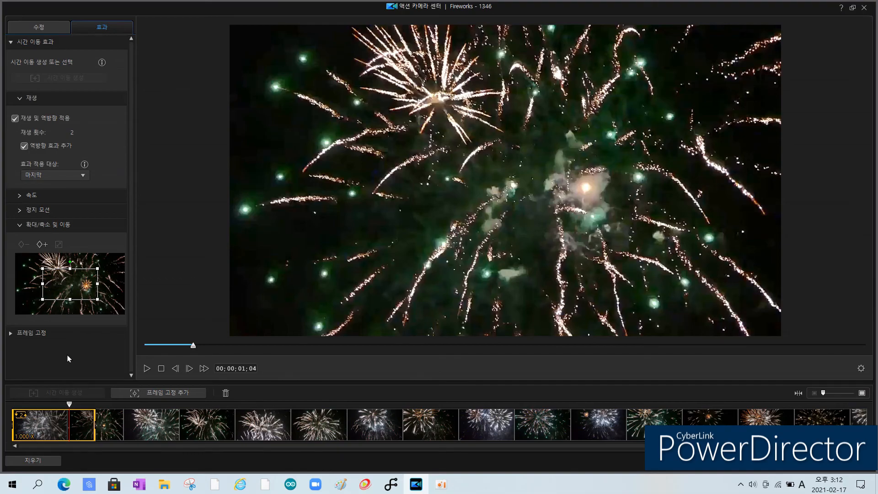
left_click_drag(69, 404, 118, 389)
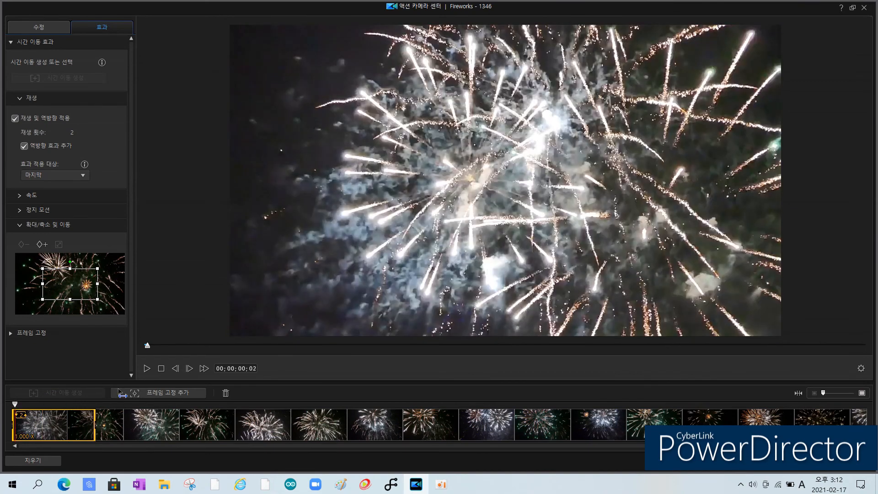
left_click(145, 369)
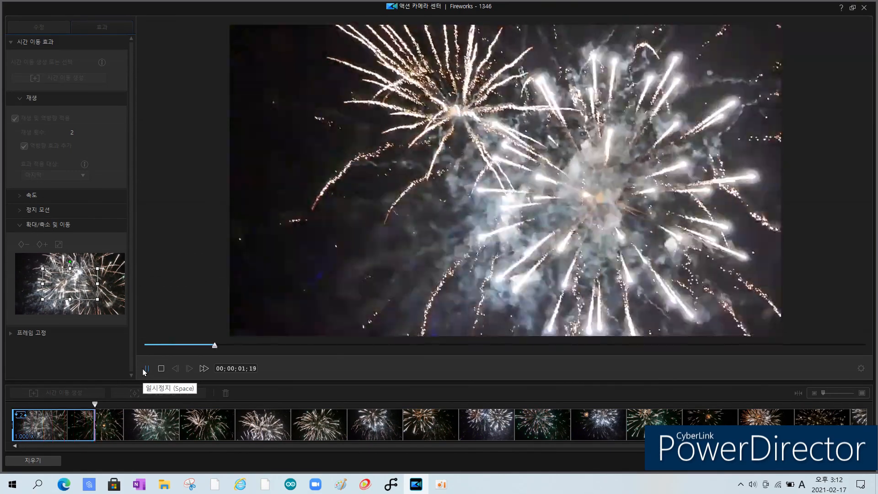
left_click(143, 370)
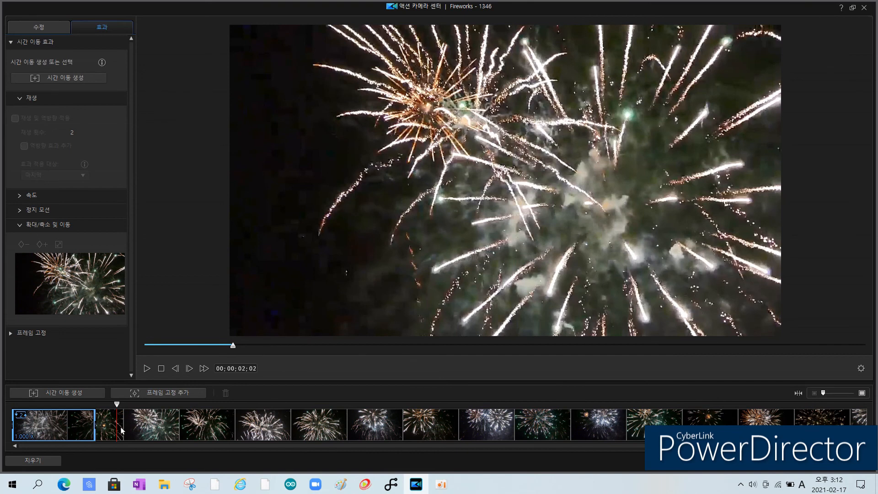
left_click_drag(117, 404, 21, 404)
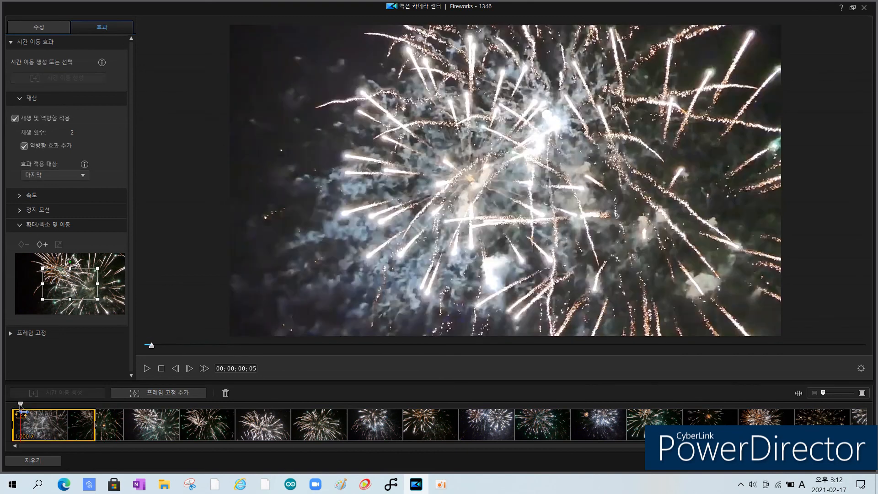
- Create a second time shift segment starting at 00;00;02;01 and extend it to about 00;00;01;15 long
left_click(18, 99)
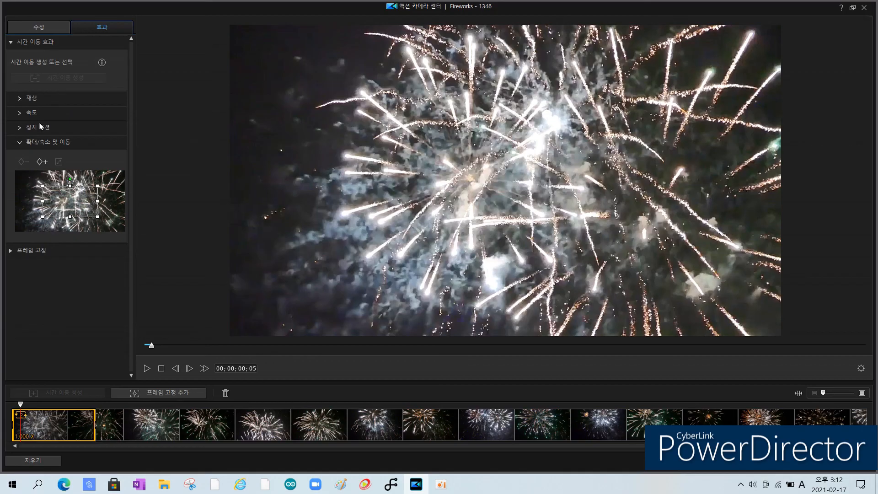
left_click_drag(24, 412, 119, 415)
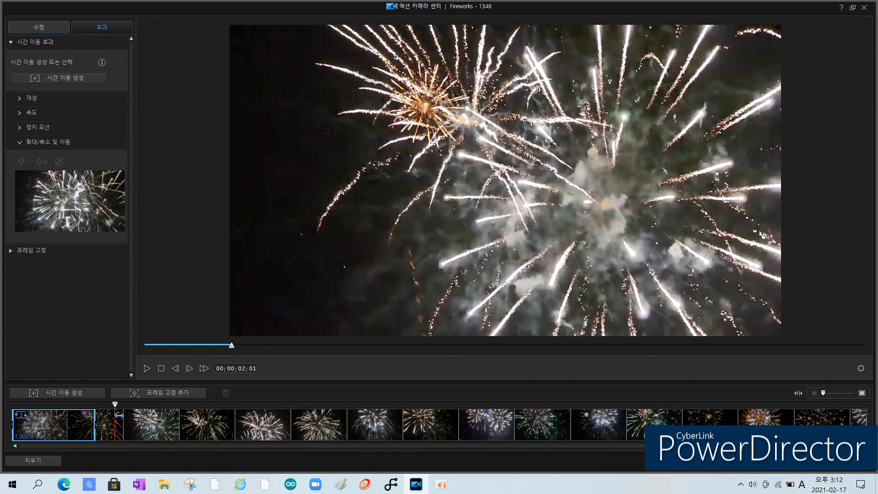
left_click(64, 79)
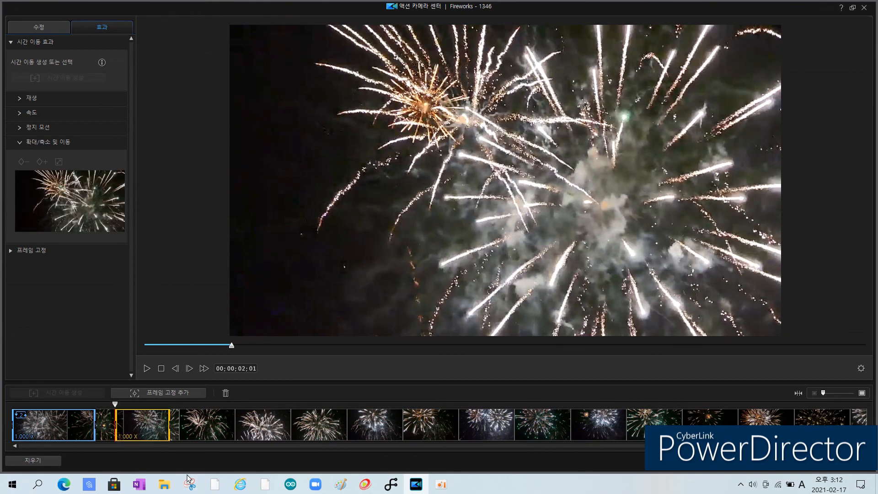
left_click_drag(175, 430, 191, 430)
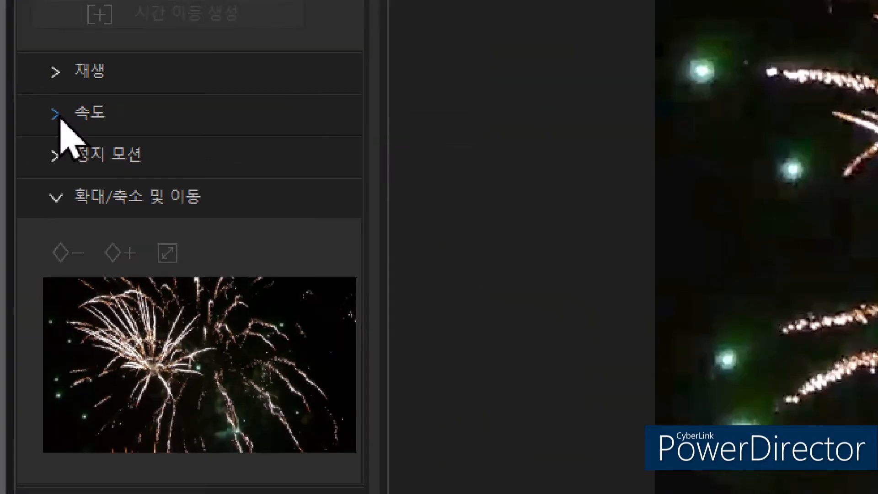
- Enable the speed effect (속도 효과 적용) for the second time shift segment
left_click(20, 114)
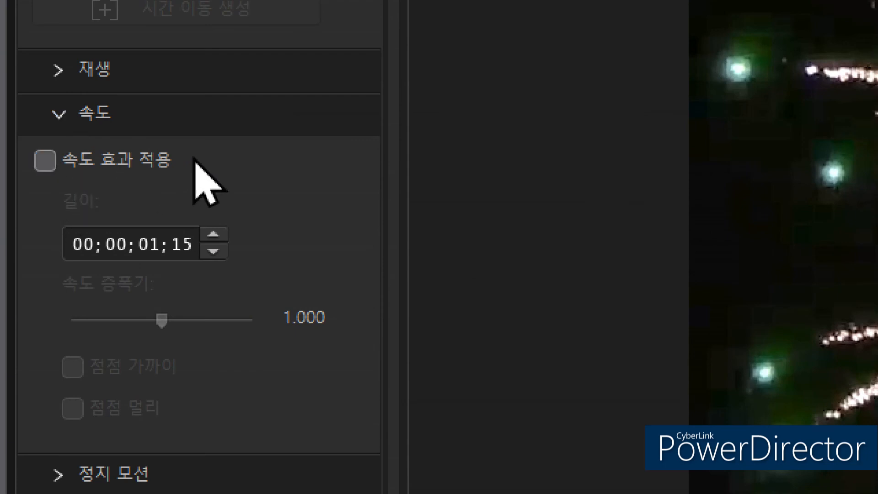
left_click(45, 161)
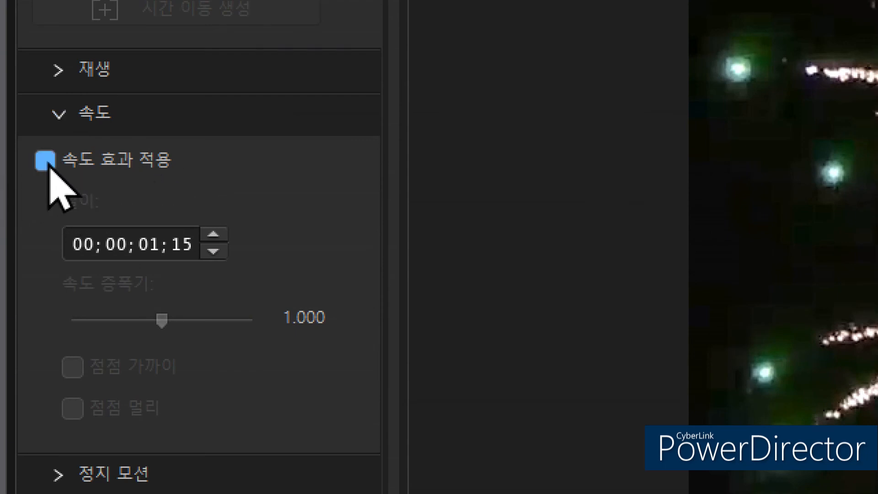
left_click(50, 167)
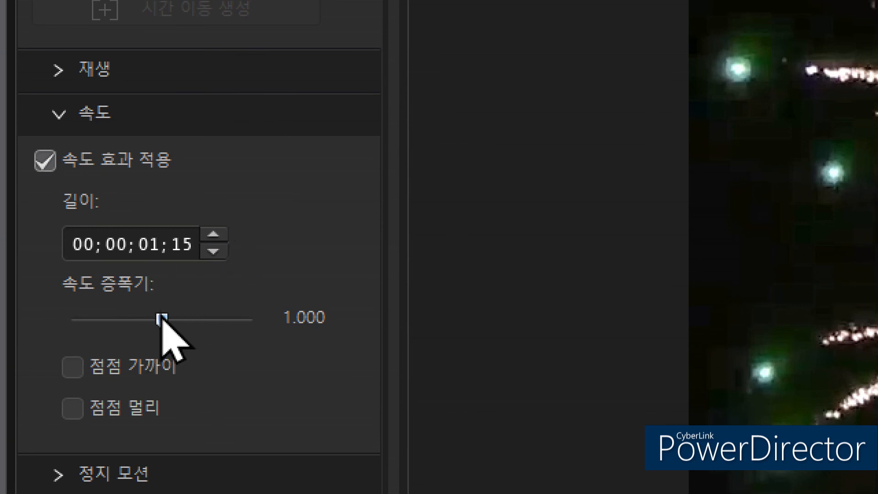
- Set the second time shift segment's speed multiplier (속도 증폭기) to 0.650 and preview it from 00;00;02;00
left_click_drag(161, 320, 142, 337)
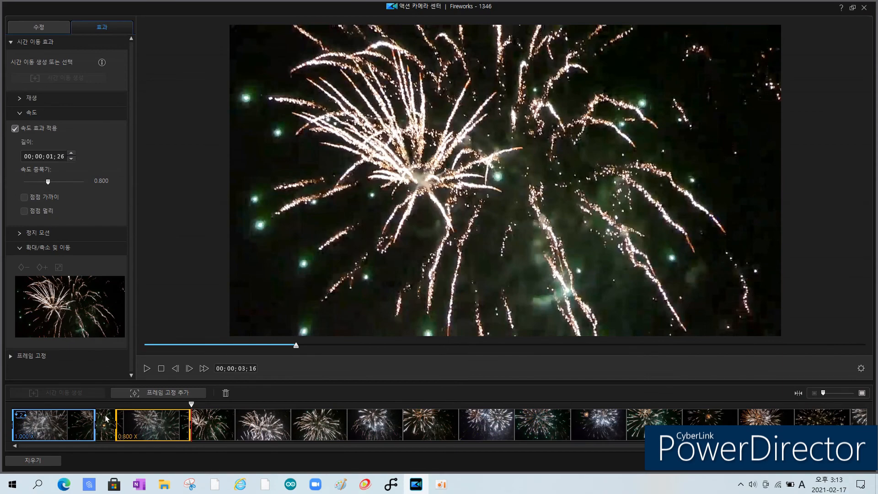
left_click_drag(48, 185, 44, 185)
left_click_drag(192, 406, 113, 414)
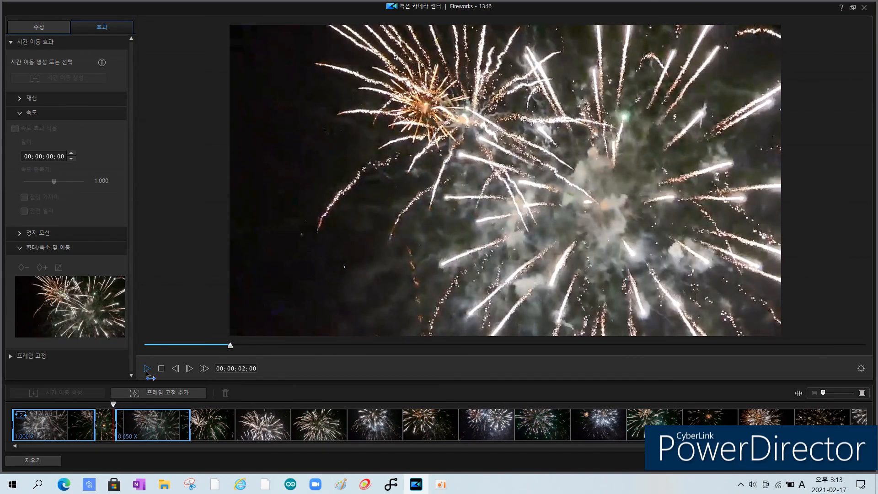
left_click(147, 369)
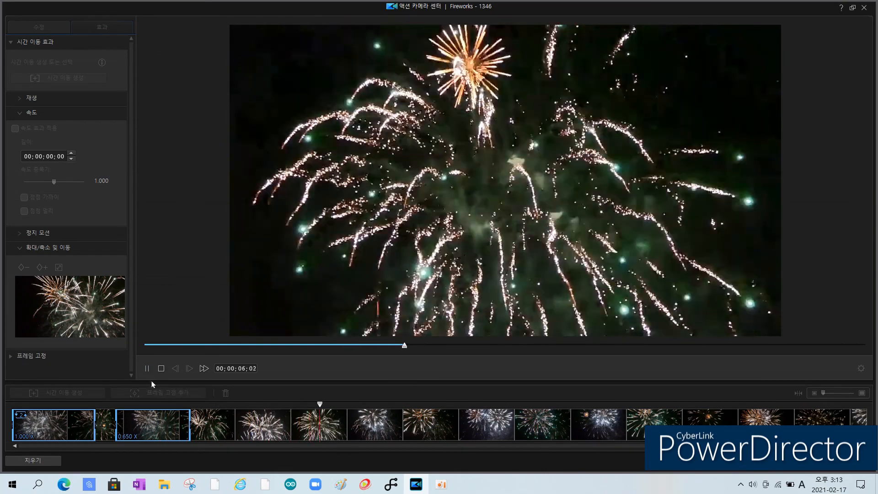
left_click(146, 369)
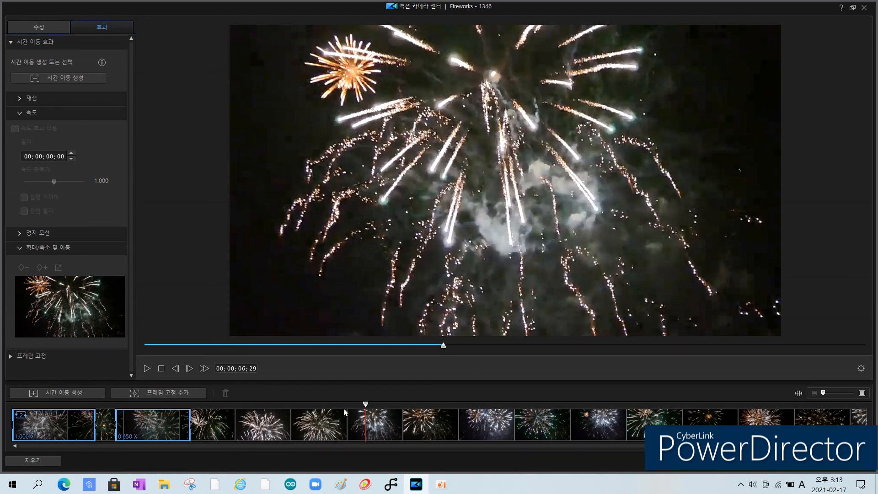
- Create a third time shift segment starting at about 00;00;03;25 and extend its end further along the clip
left_click_drag(366, 411, 212, 414)
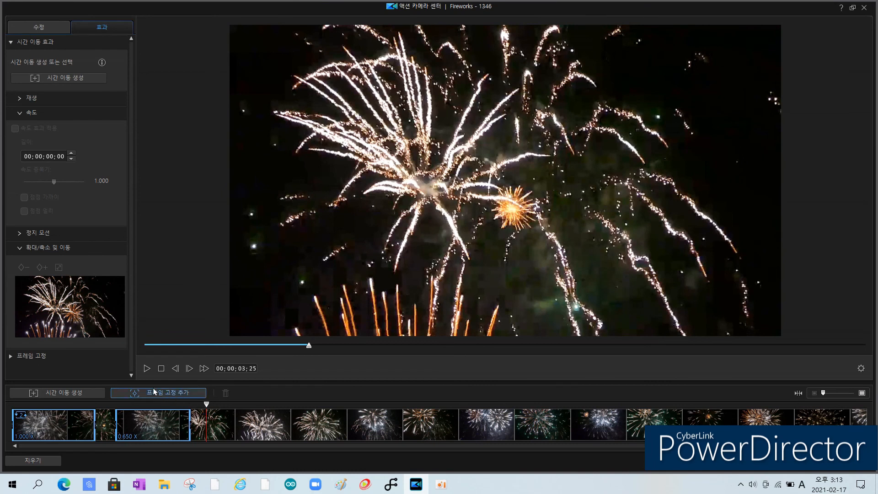
left_click(52, 78)
left_click_drag(259, 423, 289, 422)
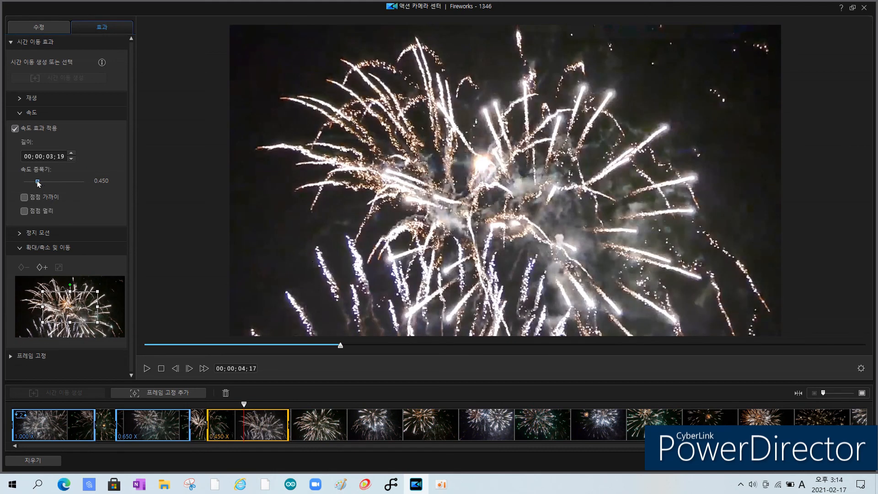
- Set the third time shift segment's speed multiplier to 8.640 and preview it from 00;00;03;19
left_click_drag(39, 183, 68, 183)
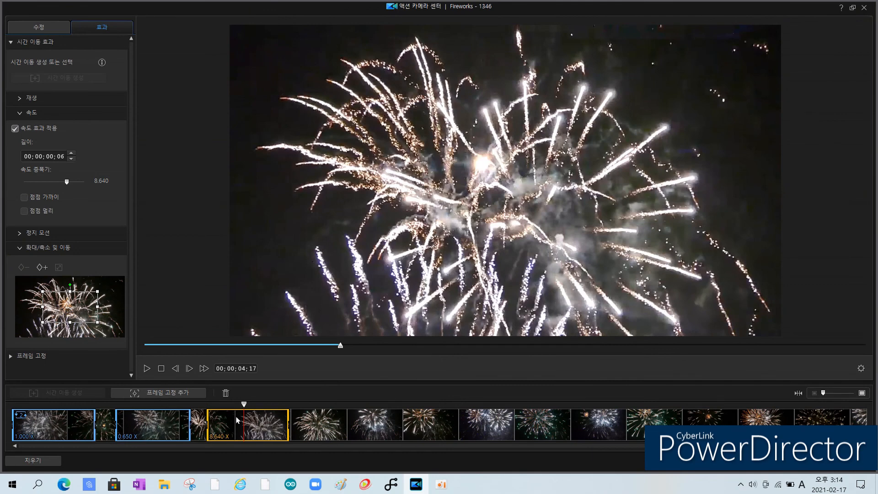
left_click(194, 419)
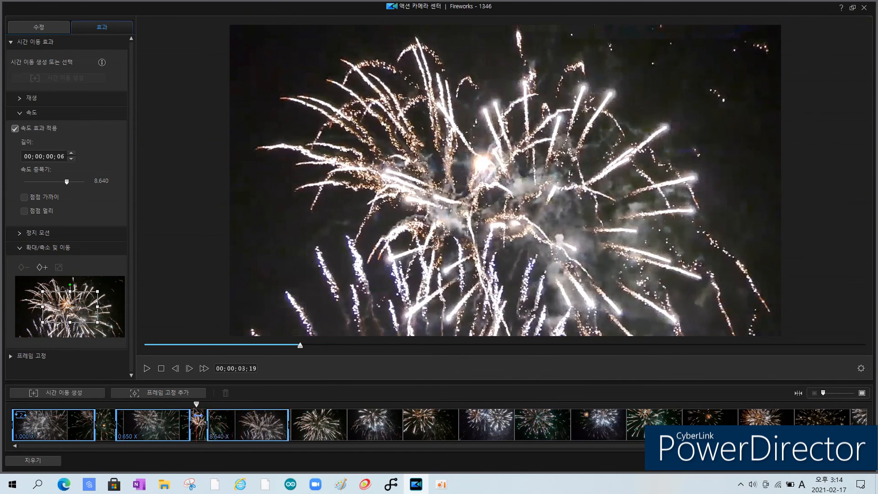
left_click(147, 368)
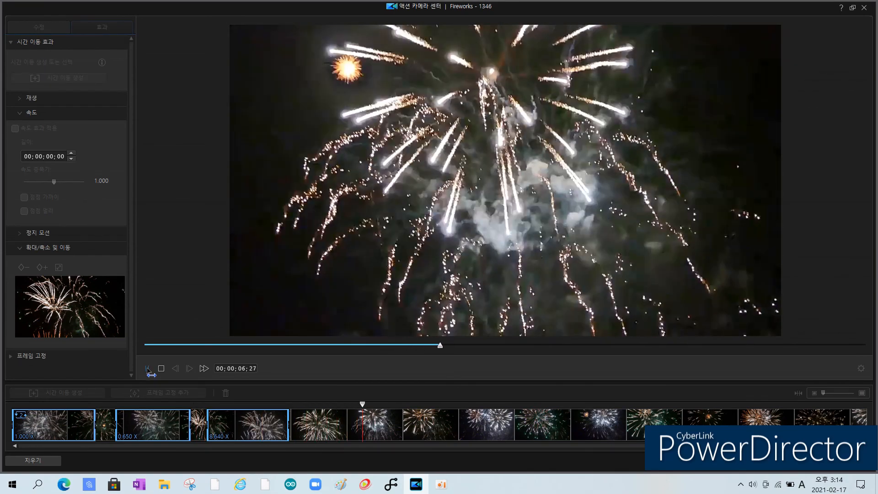
left_click(147, 369)
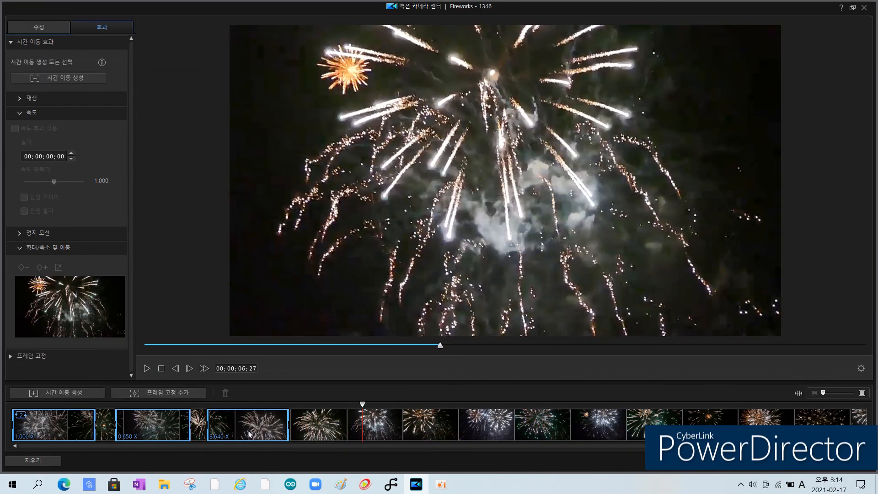
left_click_drag(362, 408, 200, 420)
left_click(217, 422)
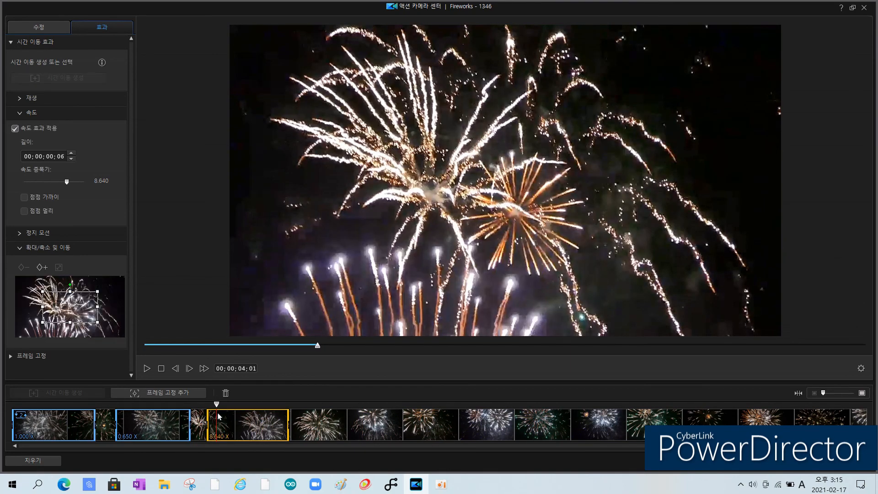
- Create a fourth time shift segment starting at 00;00;05;25 and extend it to about 00;00;01;18 long
left_click_drag(217, 406, 308, 409)
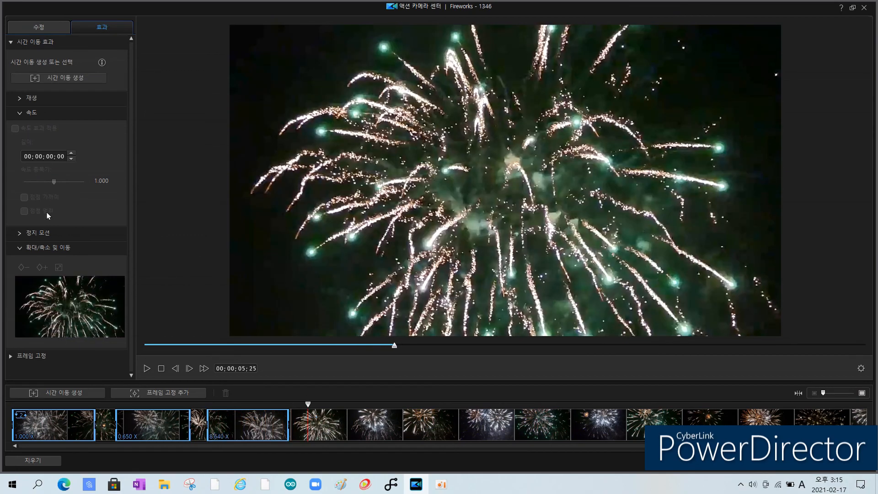
left_click(36, 235)
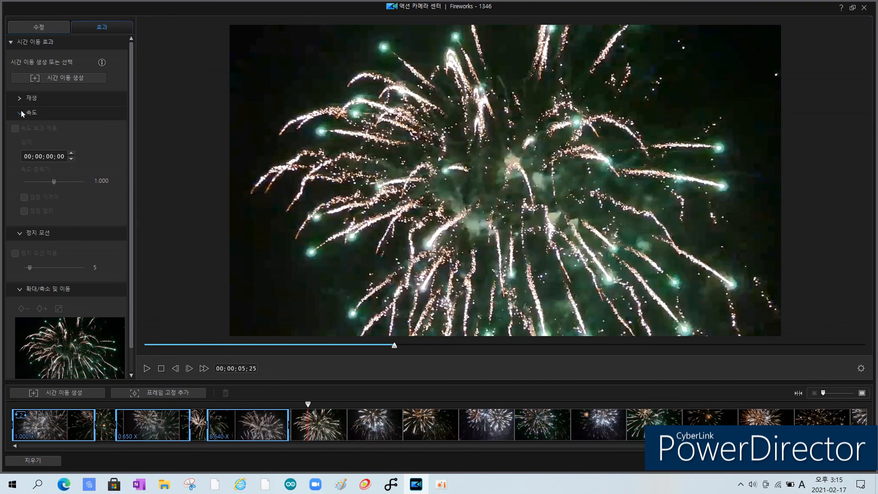
left_click(51, 79)
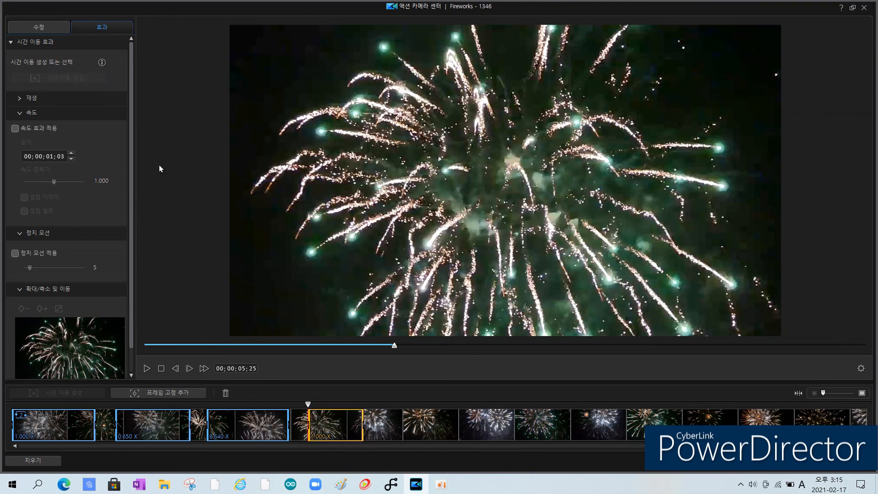
left_click_drag(363, 424, 388, 424)
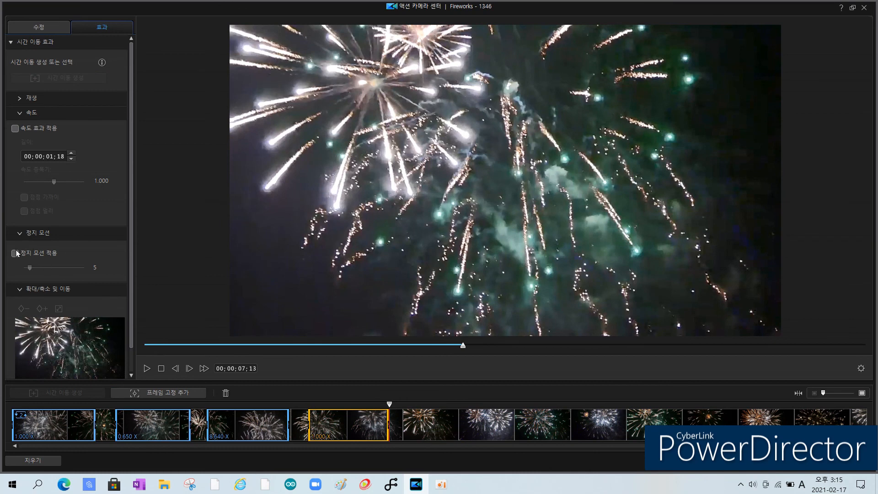
- Apply stop motion (정지 모션 적용) to the fourth time shift segment and preview it from 00;00;05;23
left_click(15, 252)
left_click_drag(389, 405, 304, 404)
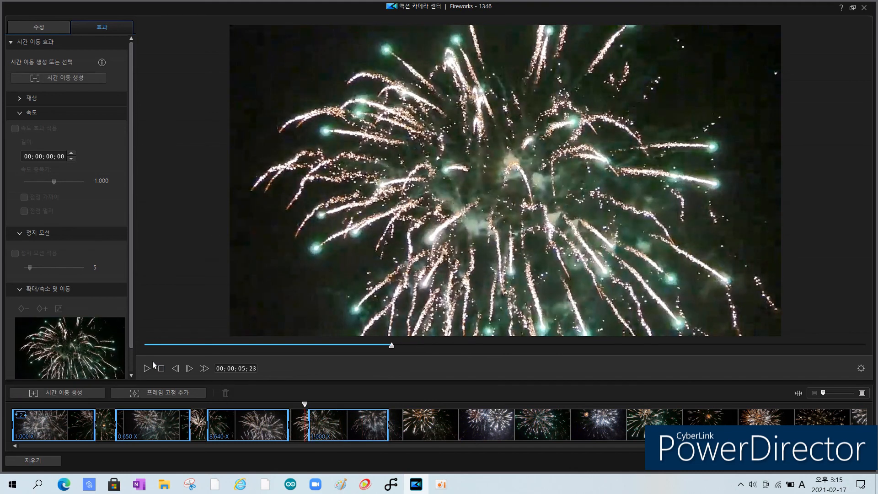
left_click(147, 368)
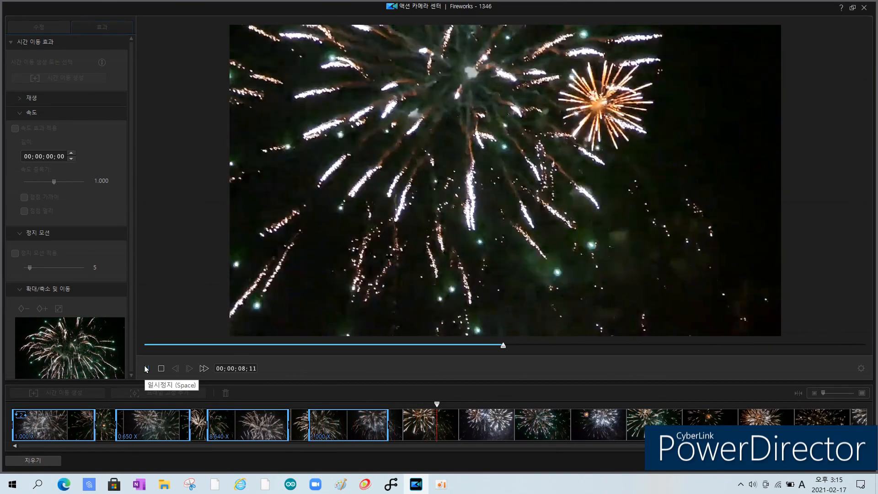
left_click(146, 368)
- Extend the fourth segment to about 00;00;02;02 long, set its stop motion value to 9 and preview it
left_click_drag(388, 424, 412, 421)
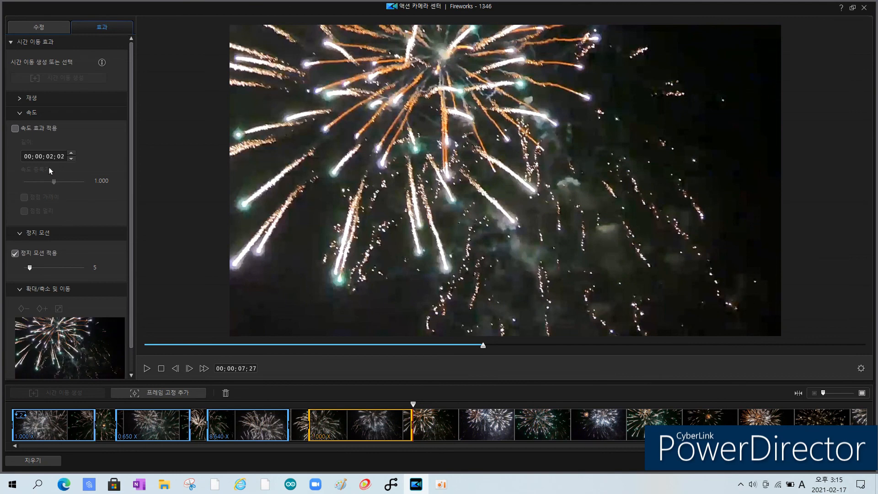
left_click_drag(30, 268, 34, 268)
left_click_drag(414, 406, 305, 413)
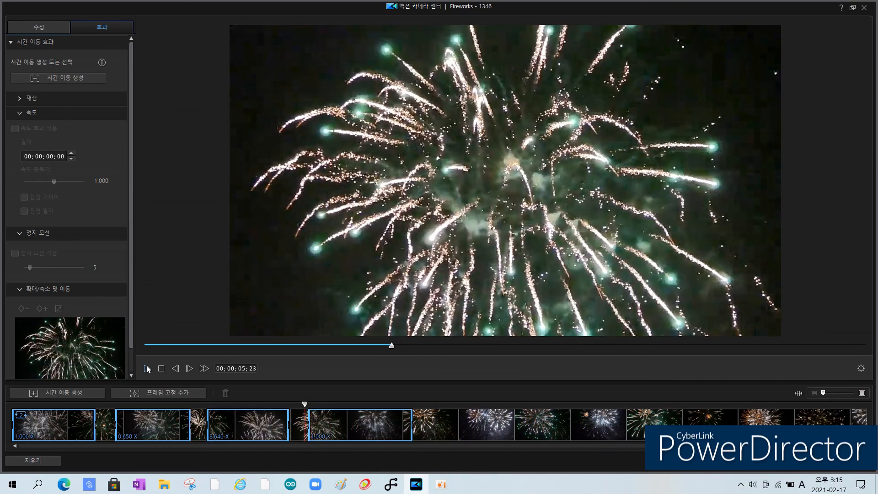
left_click(147, 369)
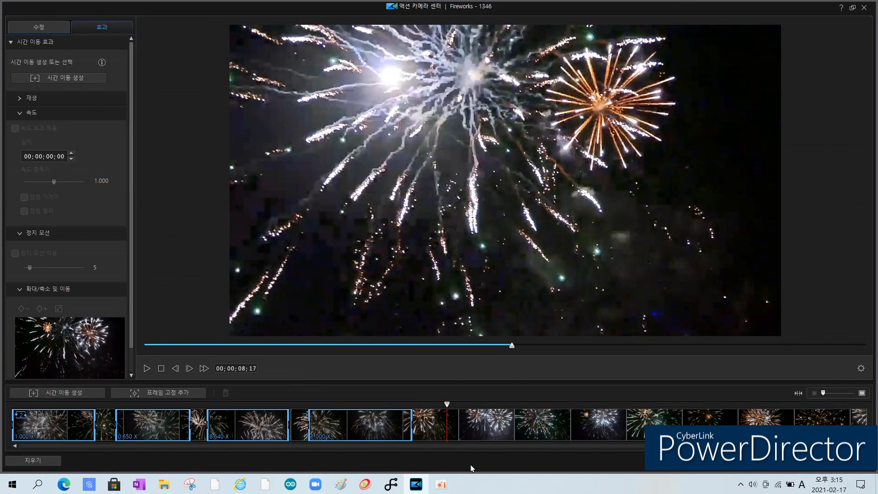
left_click(316, 424)
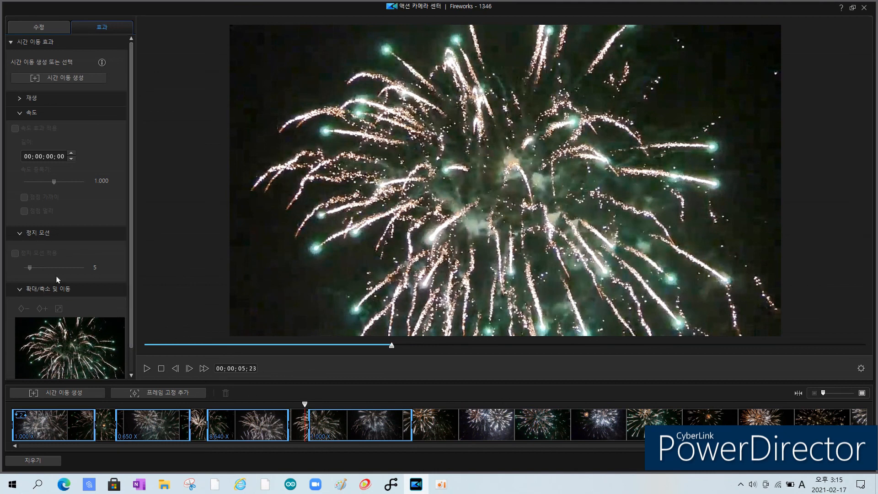
- Add zoom and pan keyframes to the fourth segment at 00;00;05;26, with the frame shifted slightly, and at 00;00;05;29
left_click(325, 425)
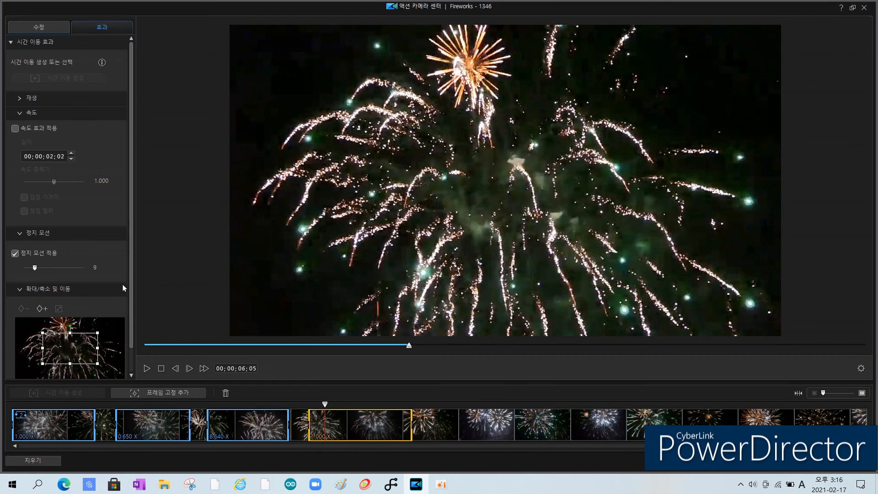
scroll(128, 316, "down", 1)
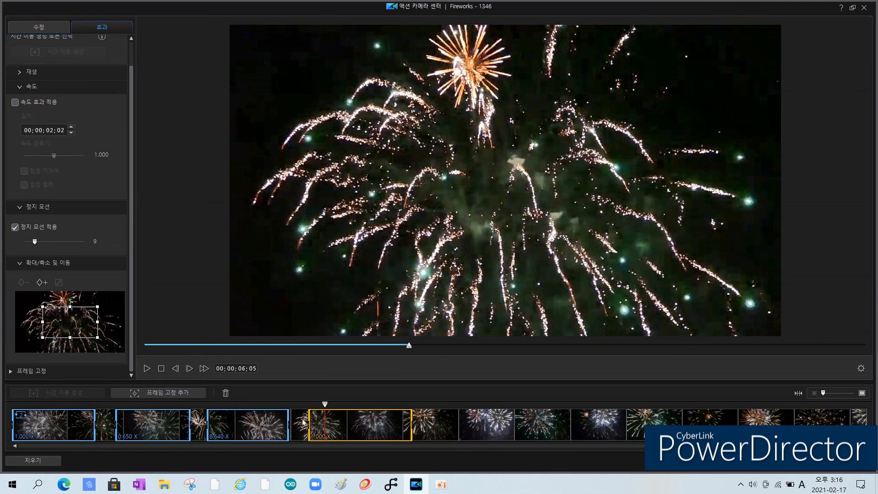
left_click_drag(324, 404, 310, 404)
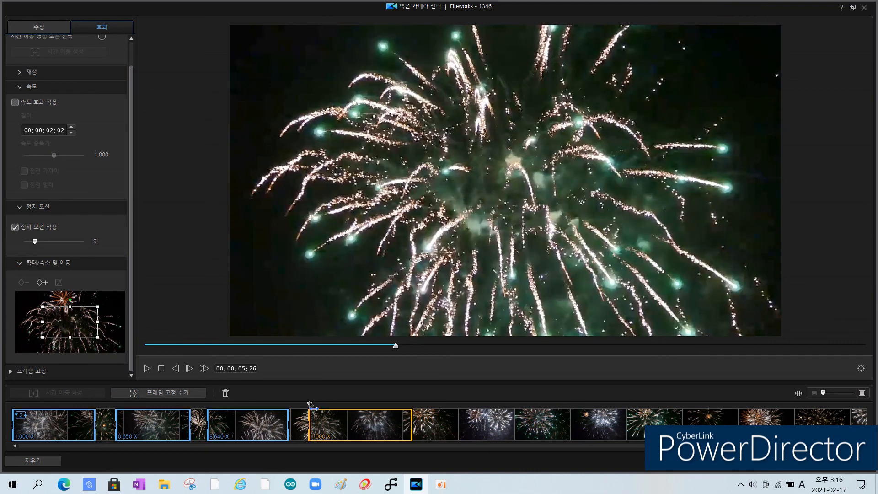
left_click_drag(73, 327, 66, 325)
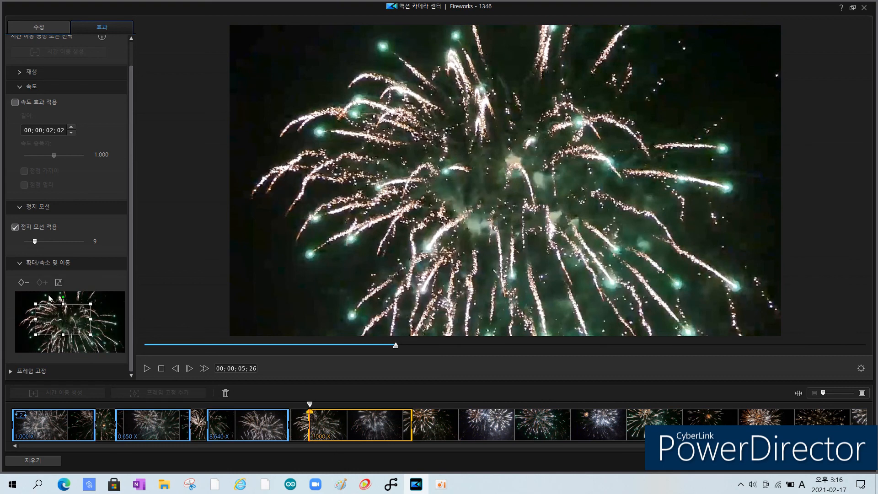
left_click(315, 429)
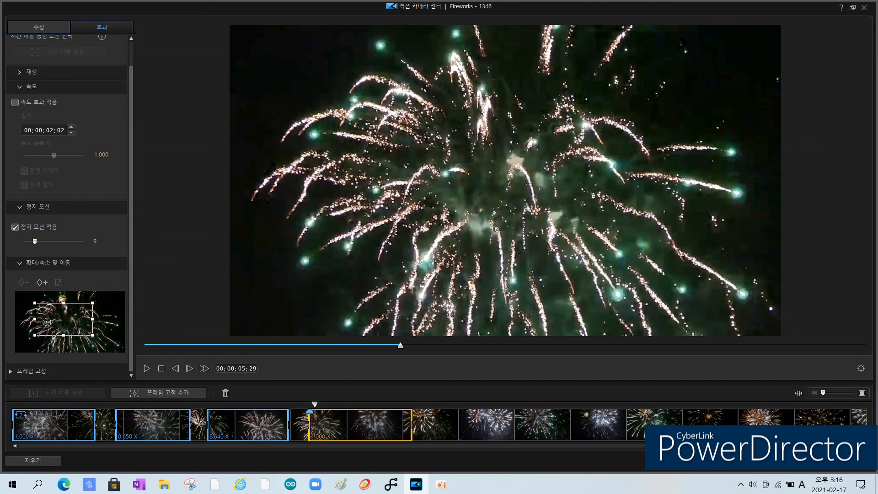
left_click(42, 282)
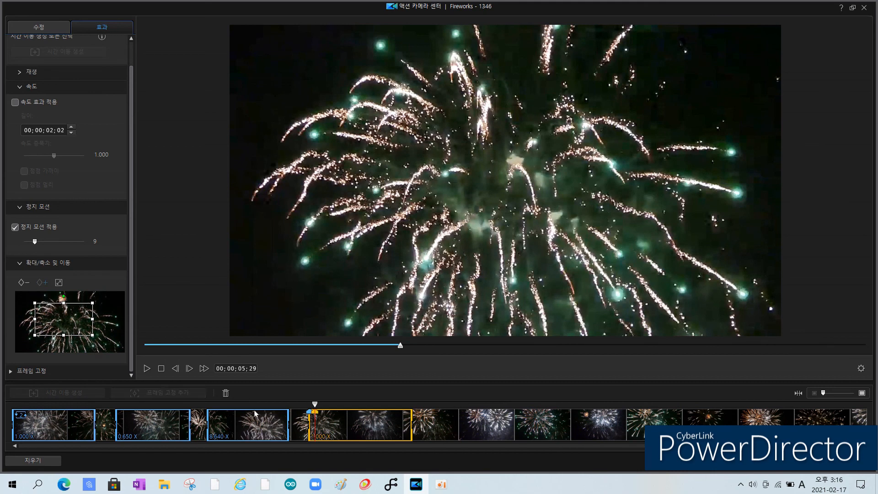
- Remove both zoom and pan keyframes from the fourth time shift segment
right_click(311, 415)
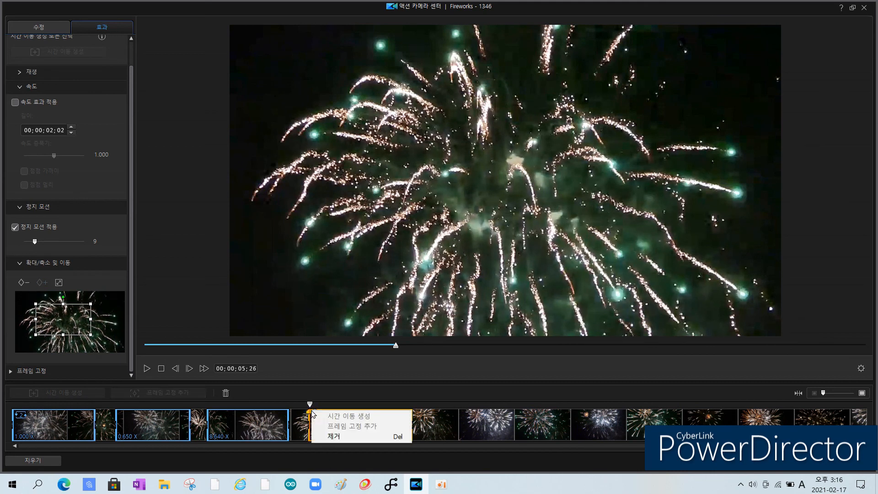
left_click(330, 439)
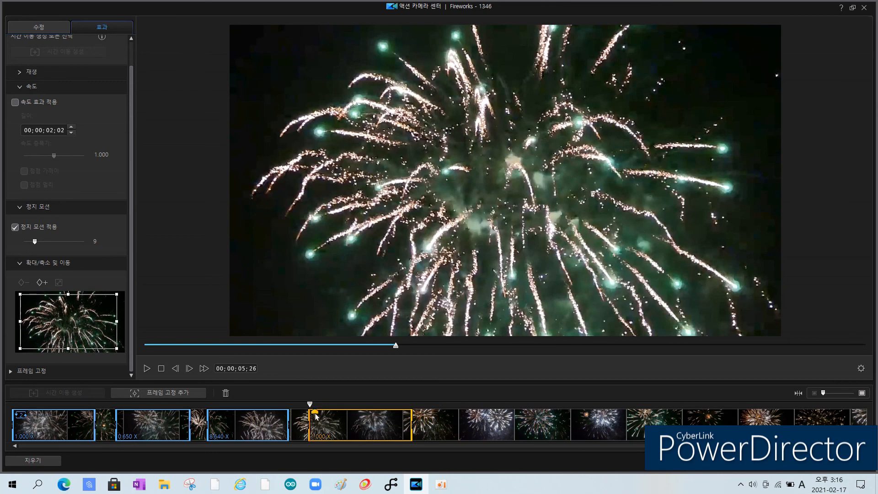
left_click(315, 414)
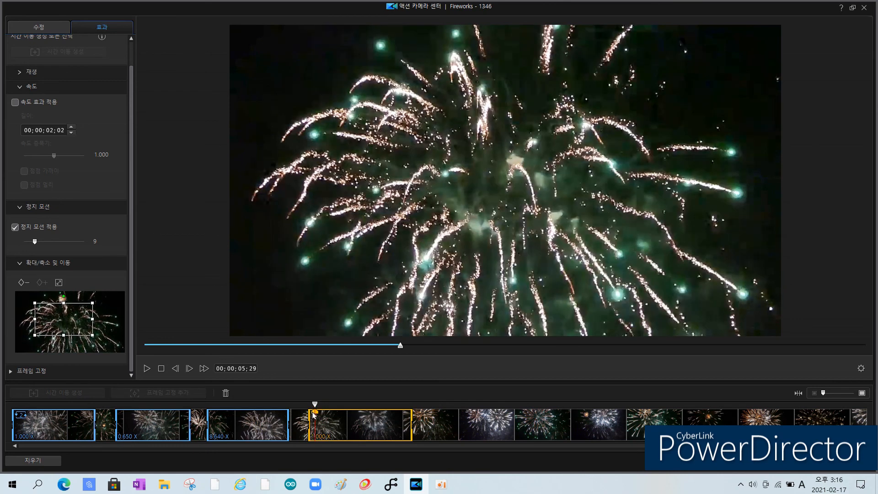
left_click(313, 417)
left_click(315, 416)
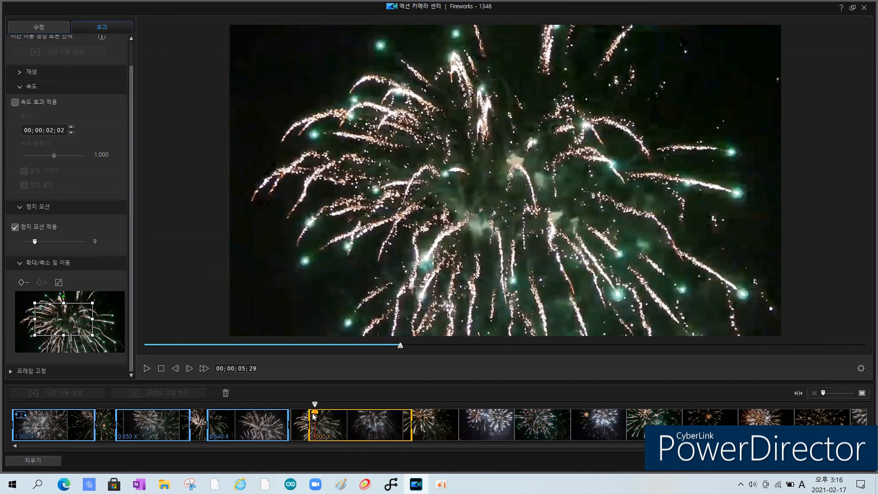
right_click(314, 411)
left_click(333, 436)
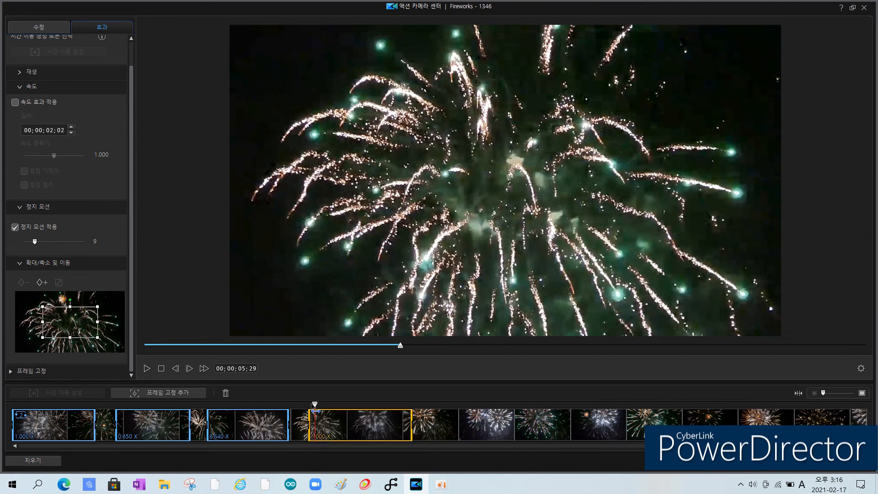
- Add a zoom and pan keyframe at 00;00;05;26, at the start of the fourth time shift segment
left_click_drag(314, 404, 310, 404)
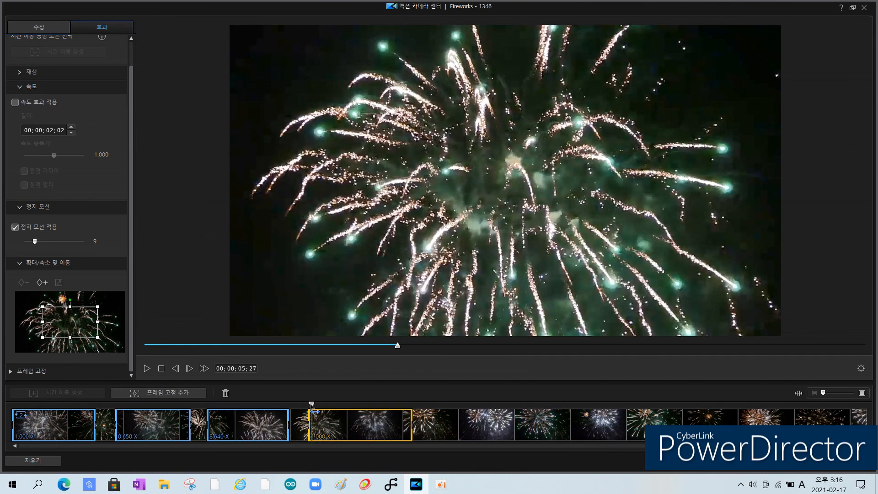
left_click_drag(312, 406, 309, 405)
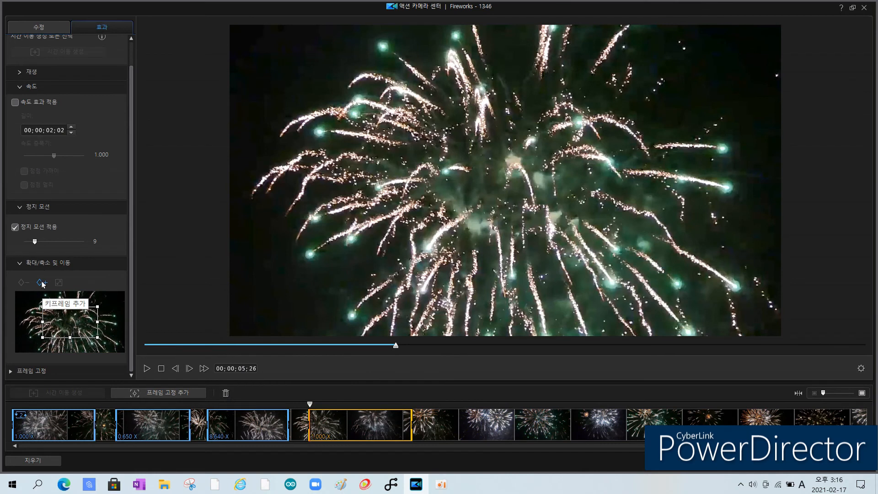
left_click(119, 280)
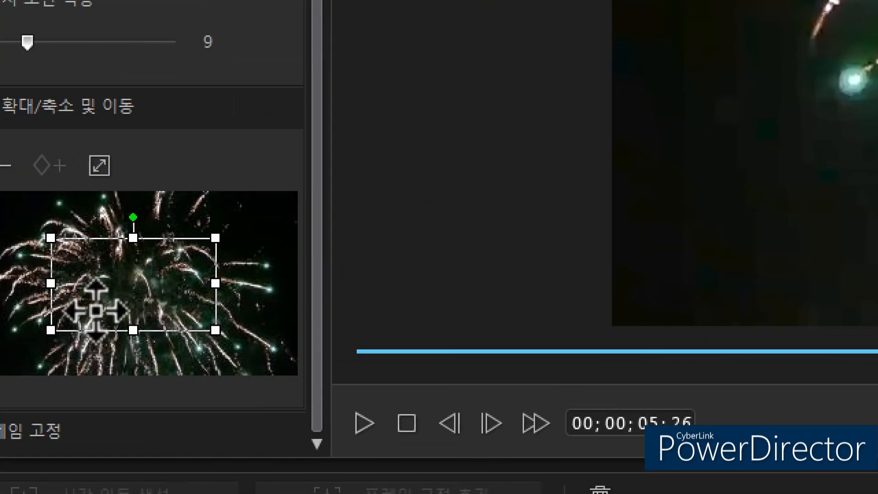
- Zoom the fourth segment's start keyframe into the burst's centre and add an end keyframe at 00;00;07;26 framed on the upper-left burst
left_click_drag(252, 329, 179, 289)
left_click_drag(137, 257, 176, 274)
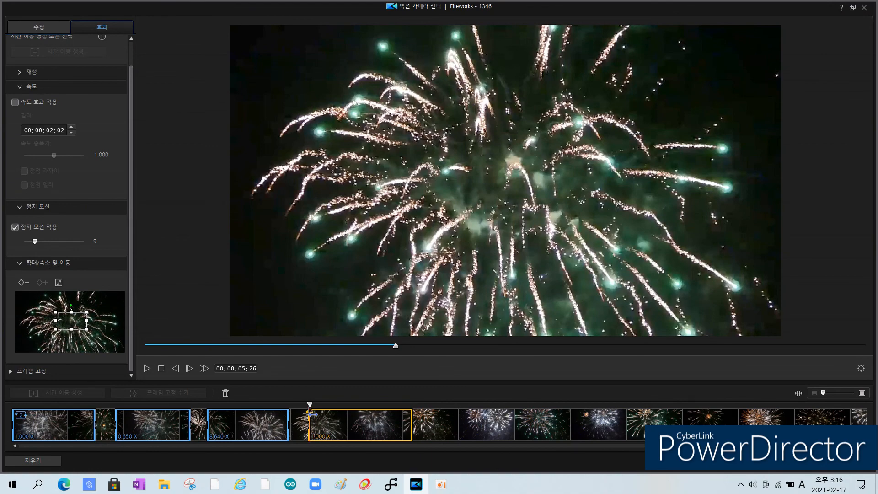
left_click_drag(310, 405, 412, 412)
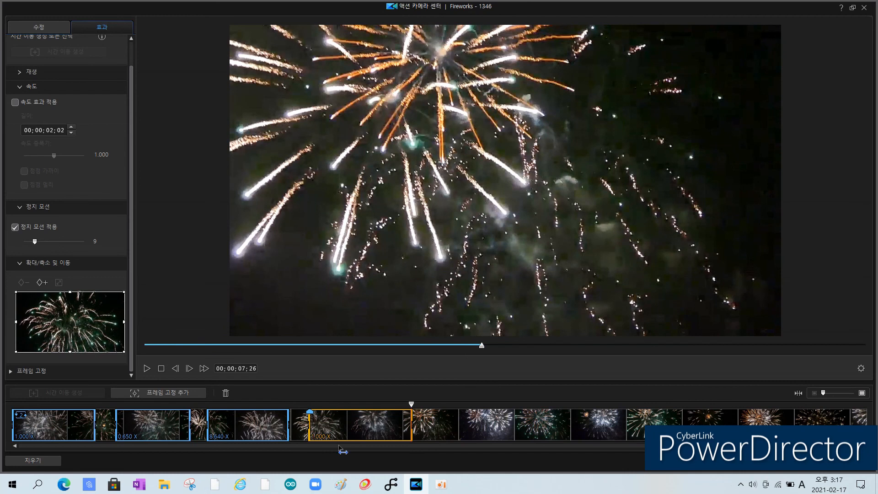
left_click(41, 283)
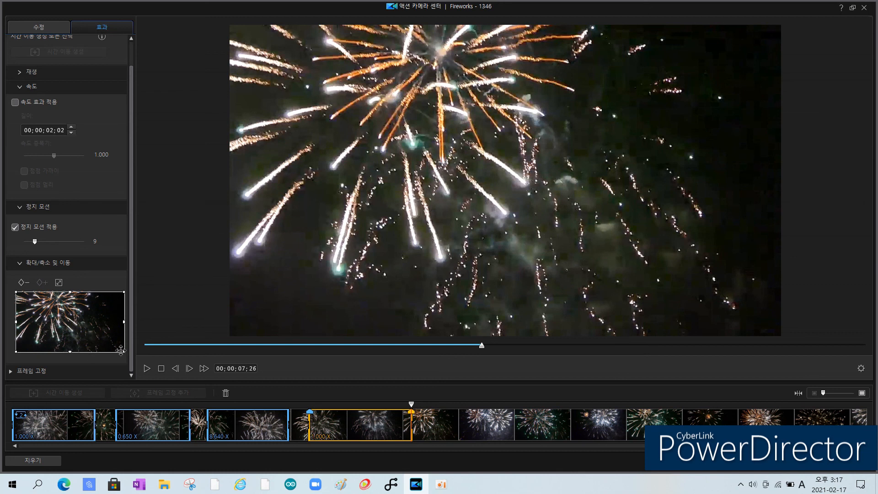
left_click_drag(123, 350, 59, 306)
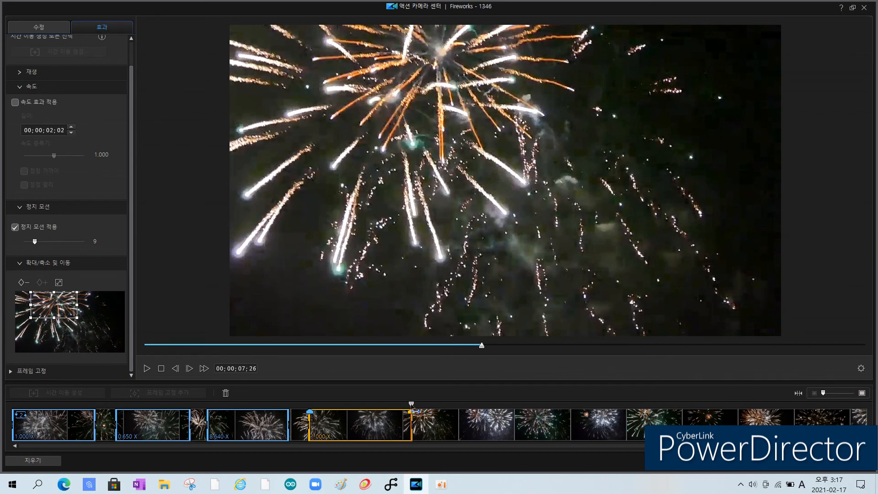
- Preview the fourth segment's zoom and pan effect from 00;00;05;17, just before the segment starts
left_click(292, 414)
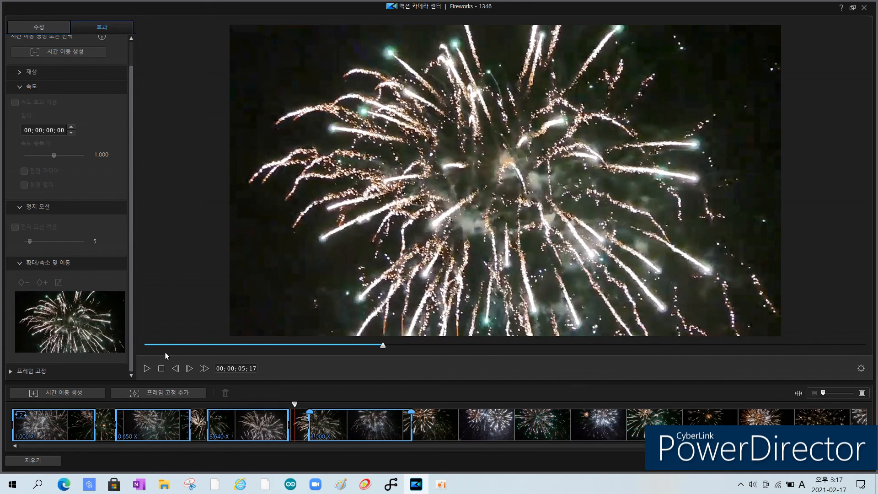
left_click(147, 369)
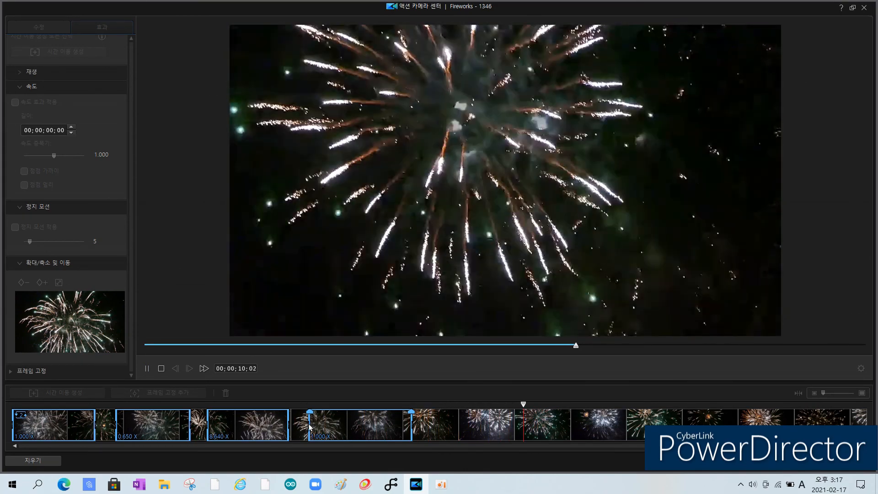
left_click(161, 369)
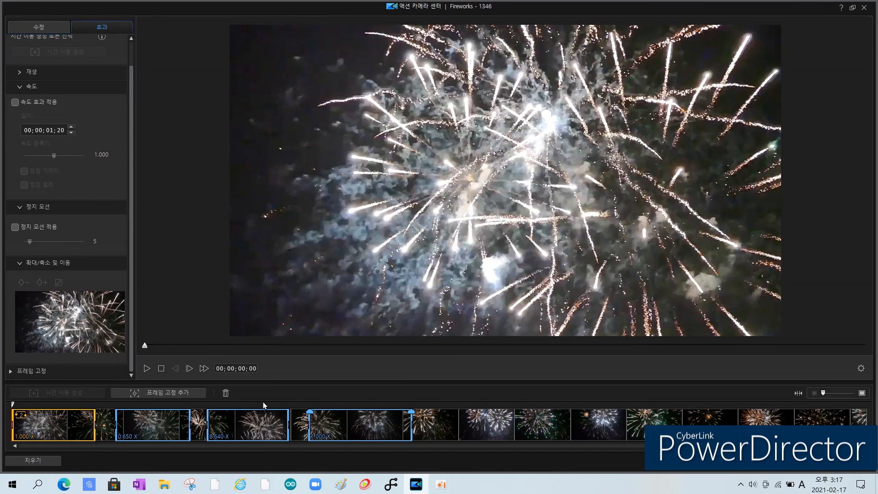
- Collapse the open time shift effect sections and add a freeze frame at 00;00;08;14, after the fourth segment
left_click(19, 264)
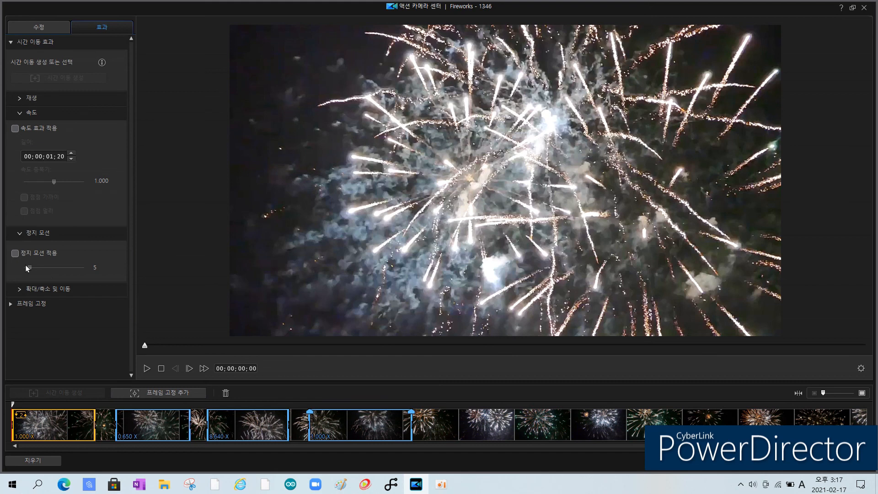
left_click(21, 117)
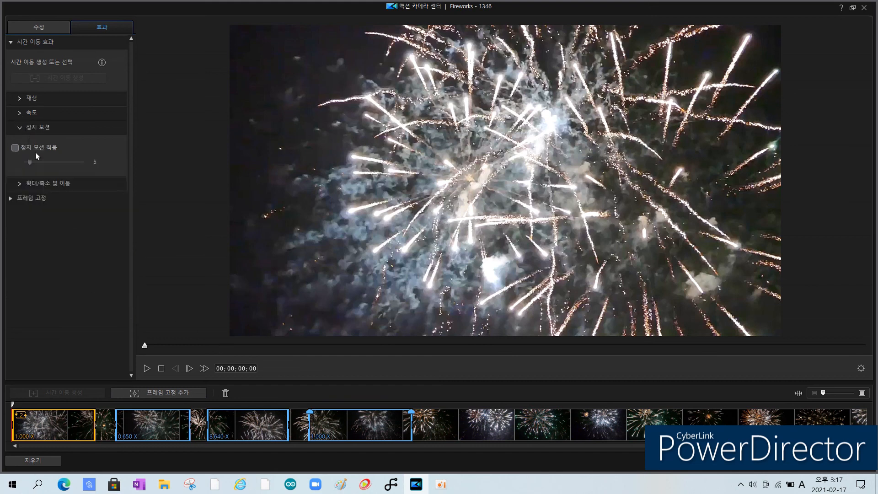
left_click(20, 130)
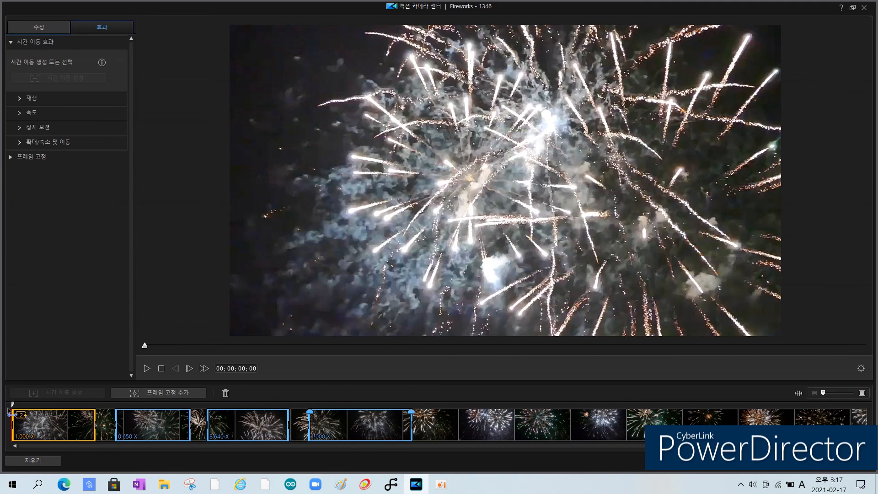
left_click_drag(31, 403, 448, 405)
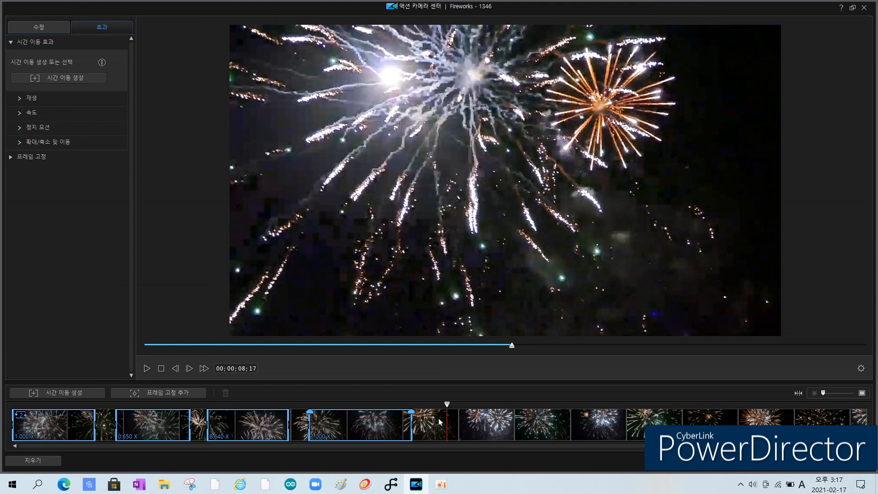
left_click_drag(451, 411, 445, 409)
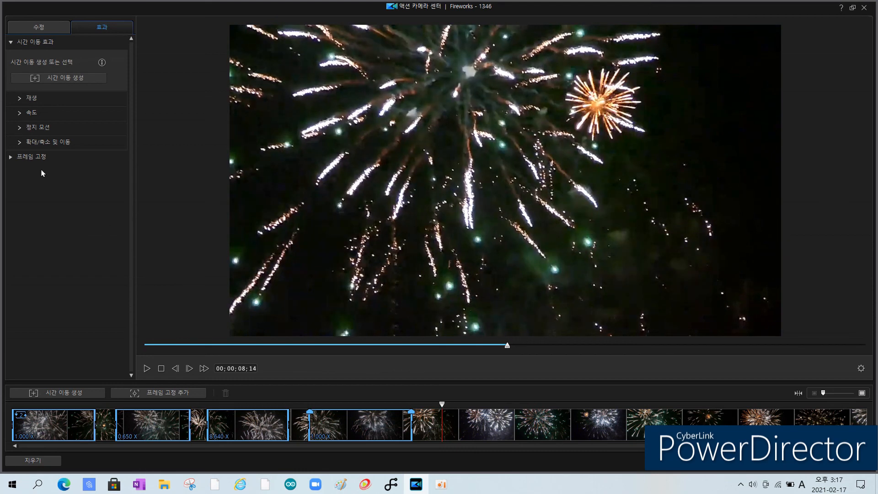
left_click(27, 159)
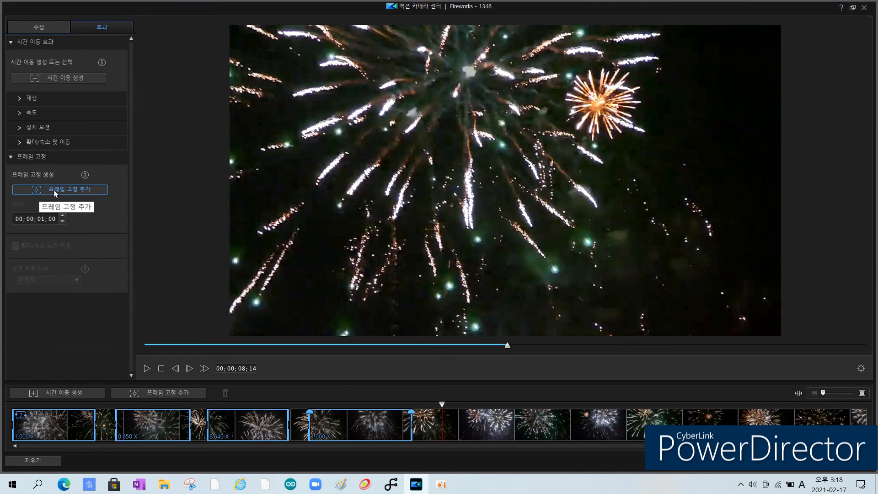
left_click(55, 190)
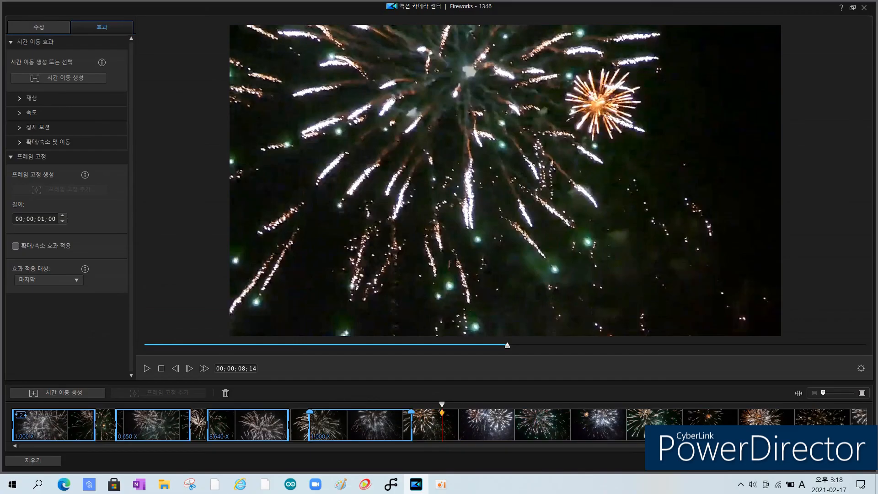
- Set the freeze frame's length to 00;00;03;00 and apply its zoom effect, framed tightly on the orange burst
left_click(41, 218)
type("3")
left_click(16, 246)
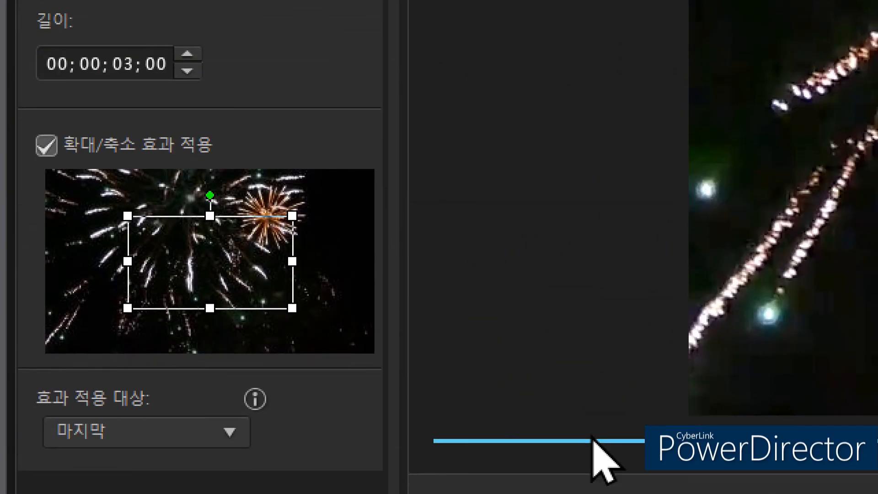
left_click_drag(292, 303, 274, 206)
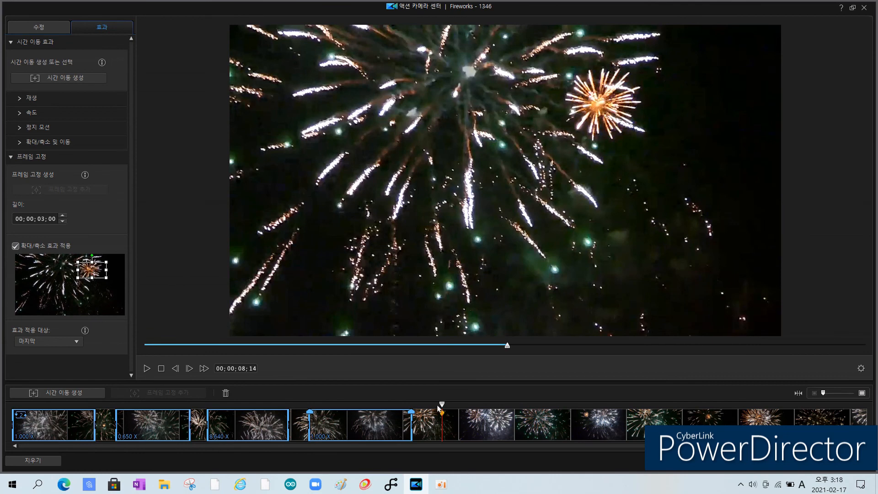
- Preview the freeze frame with its zoom effect, starting at 00;00;06;28 within the fourth segment
left_click(366, 414)
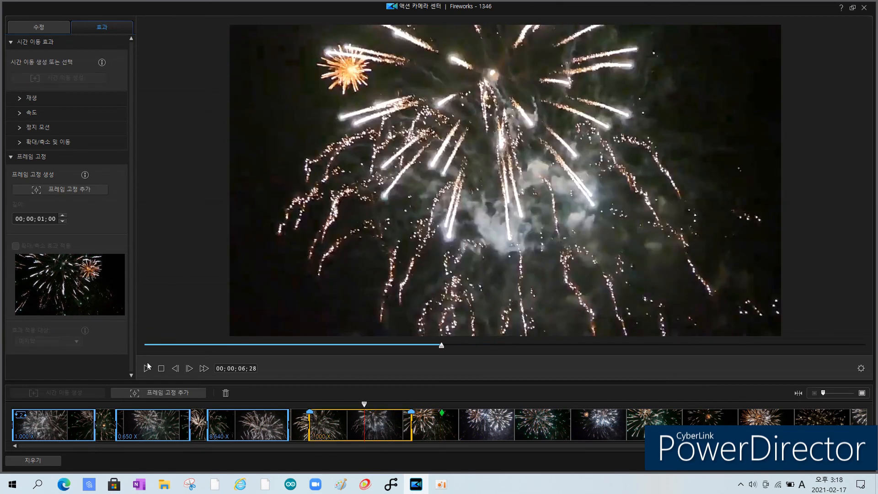
left_click(145, 372)
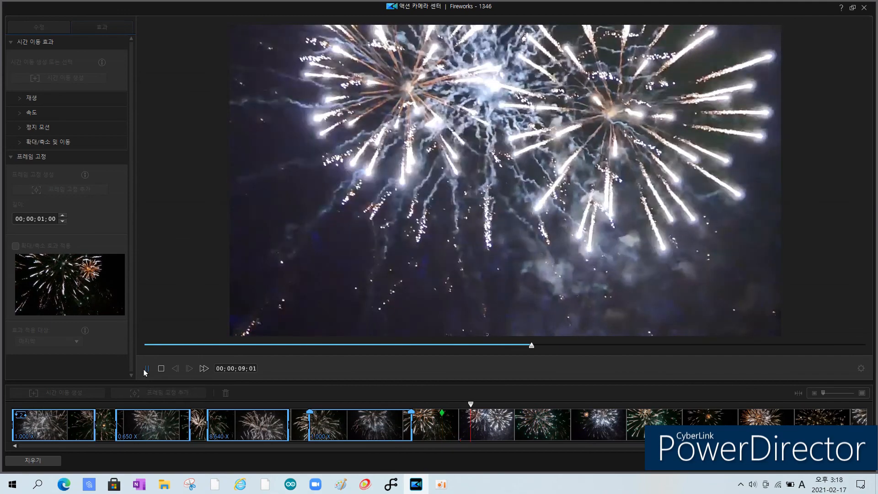
left_click(145, 372)
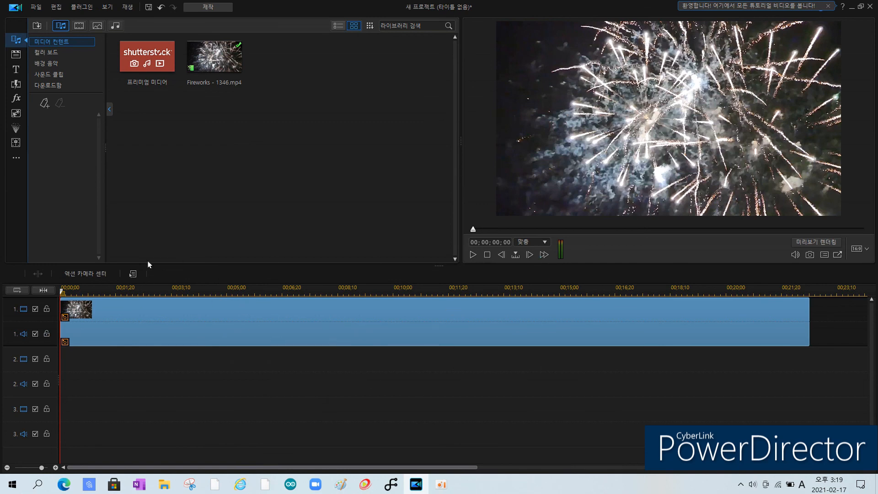
- Play the edited fireworks clip from the start on the main timeline and pause after the freeze frame
left_click(473, 255)
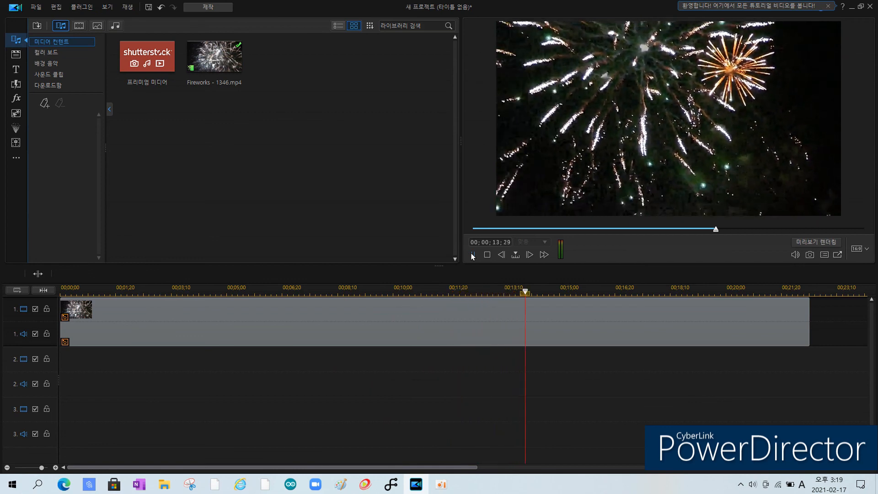
left_click(472, 255)
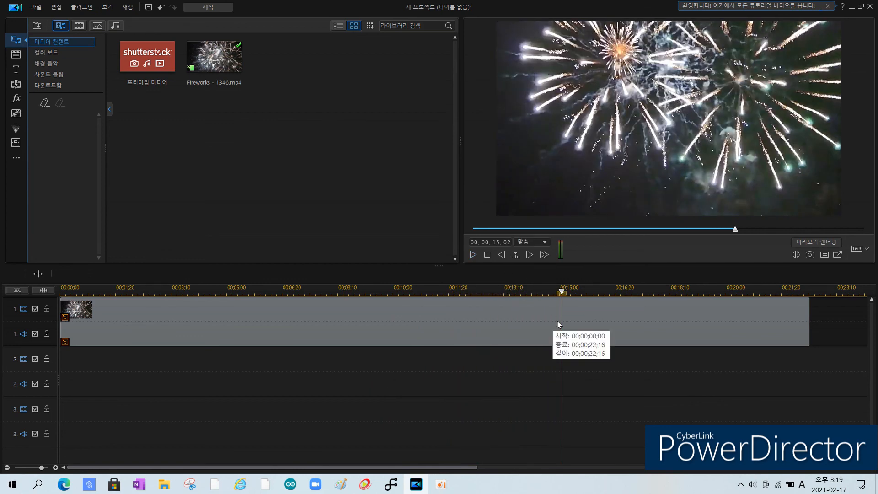